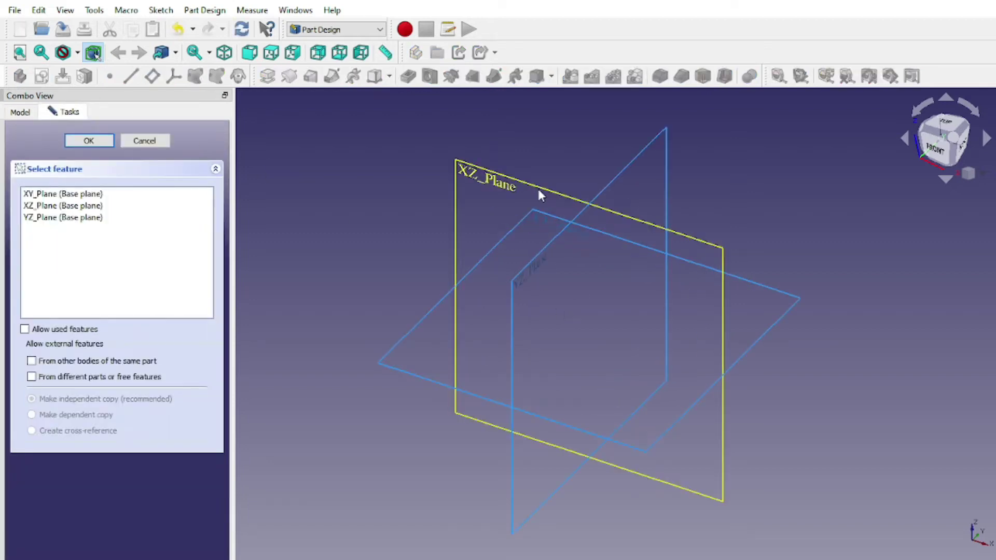
Pick XZ_Plane in the Select feature dialog and open the Sketcher on it
left_click(538, 191)
left_click(96, 141)
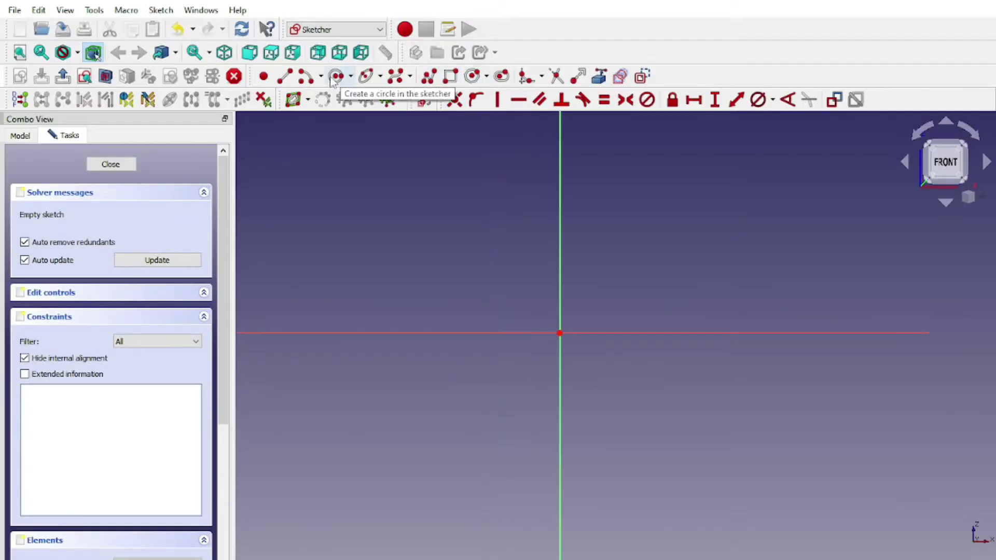
Draw an arc centred on the origin and constrain its radius to 25 mm
left_click(306, 77)
left_click(560, 332)
left_click(584, 195)
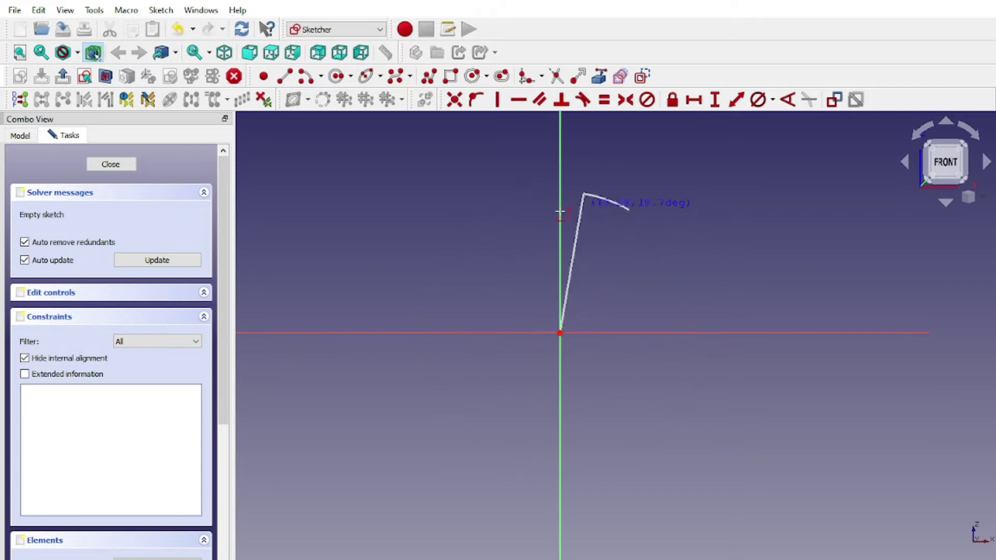
left_click(645, 445)
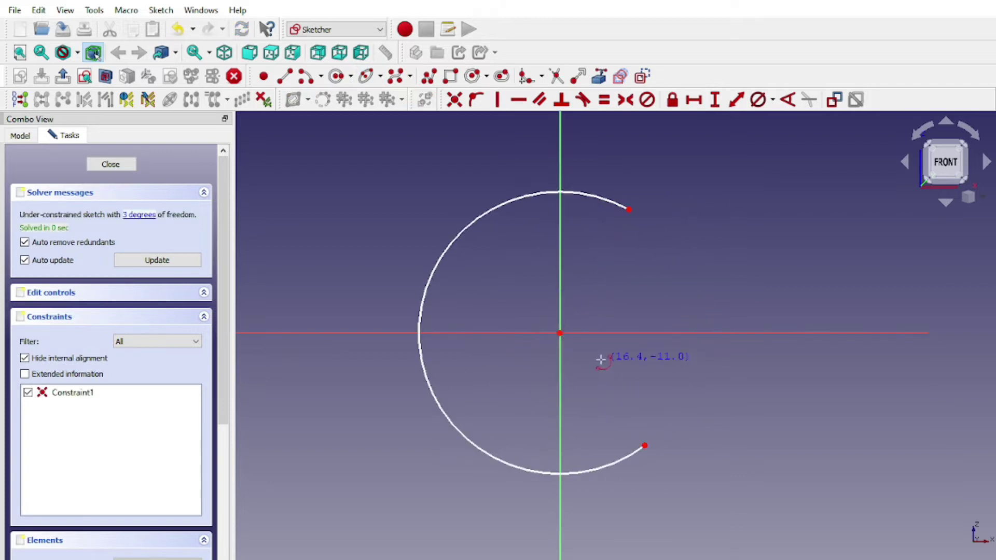
left_click(760, 101)
type("5")
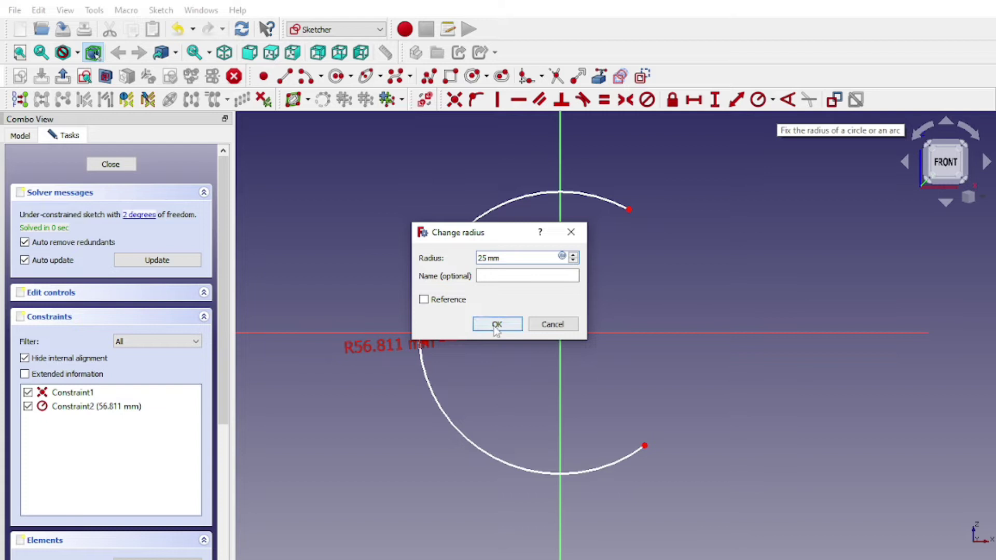
left_click(496, 325)
scroll(562, 322, "up", 3)
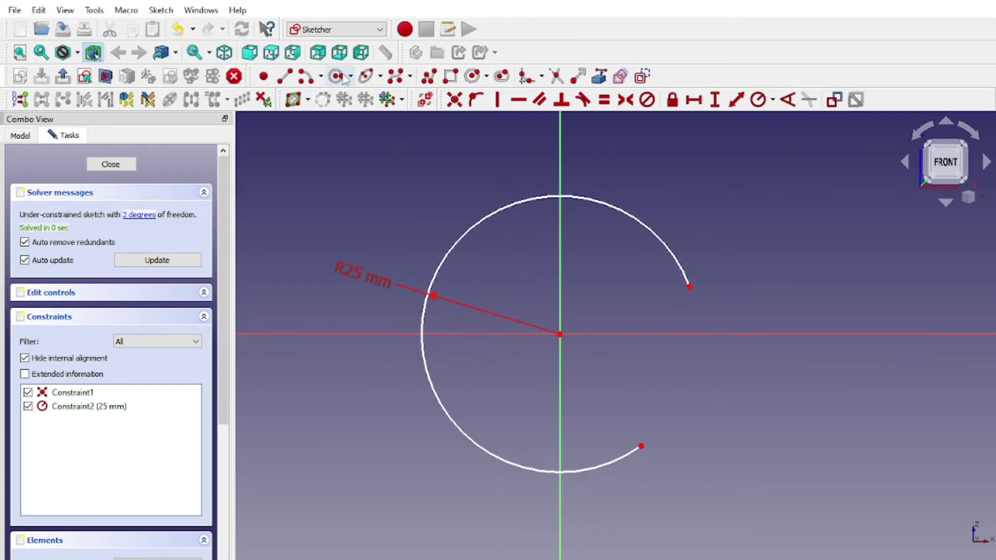
Add a circle at the origin with a 25 mm diameter constraint
left_click(343, 77)
left_click(560, 334)
right_click(595, 295)
left_click(560, 335)
left_click(614, 296)
right_click(625, 288)
left_click(615, 297)
left_click(773, 99)
left_click(784, 133)
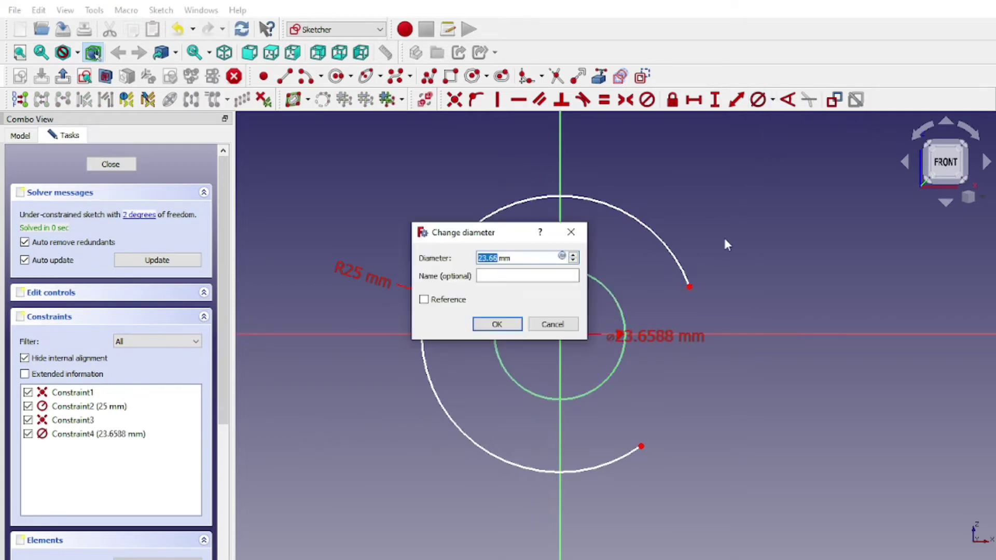
left_click(497, 324)
Drag the arc's upper end to open the gap and begin a polyline beside the arc
left_click_drag(689, 288, 650, 240)
scroll(519, 291, "down", 2)
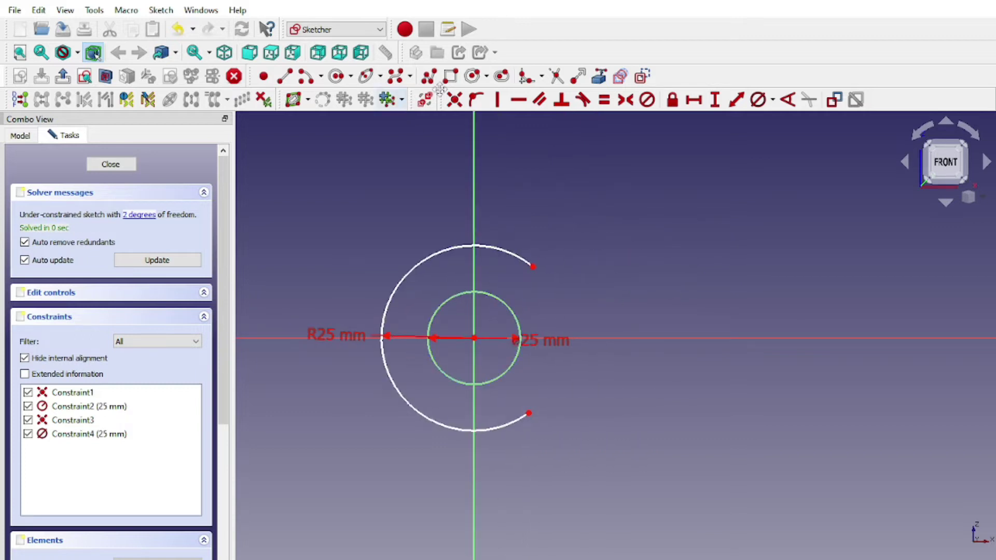
left_click(428, 76)
left_click(544, 274)
Draw the rod's top, right end and bottom edges as a polyline back toward the arc
left_click(799, 275)
left_click(798, 378)
left_click(545, 378)
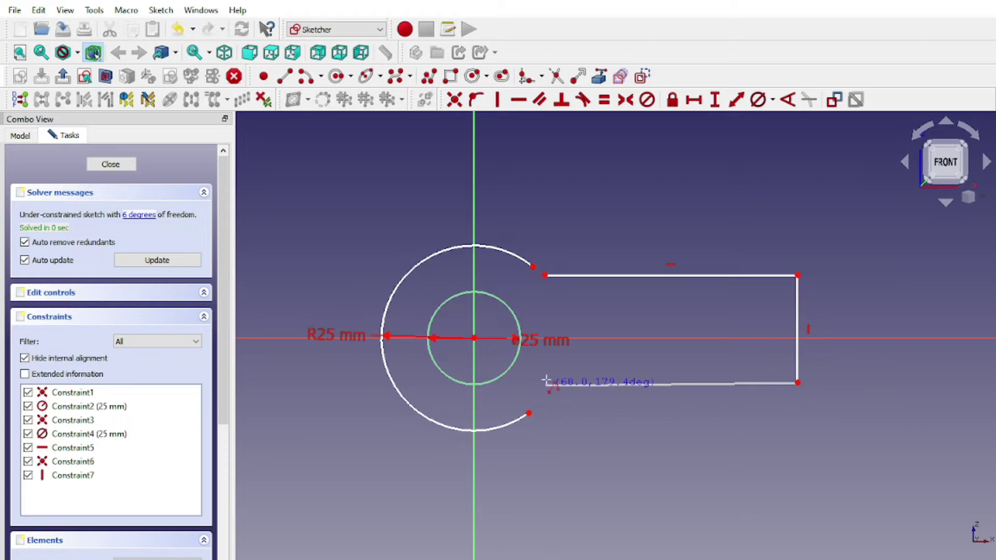
right_click(544, 378)
scroll(545, 378, "up", 2)
Make the rod outline symmetric about the horizontal axis with a 1.2*25 mm height
left_click(719, 244)
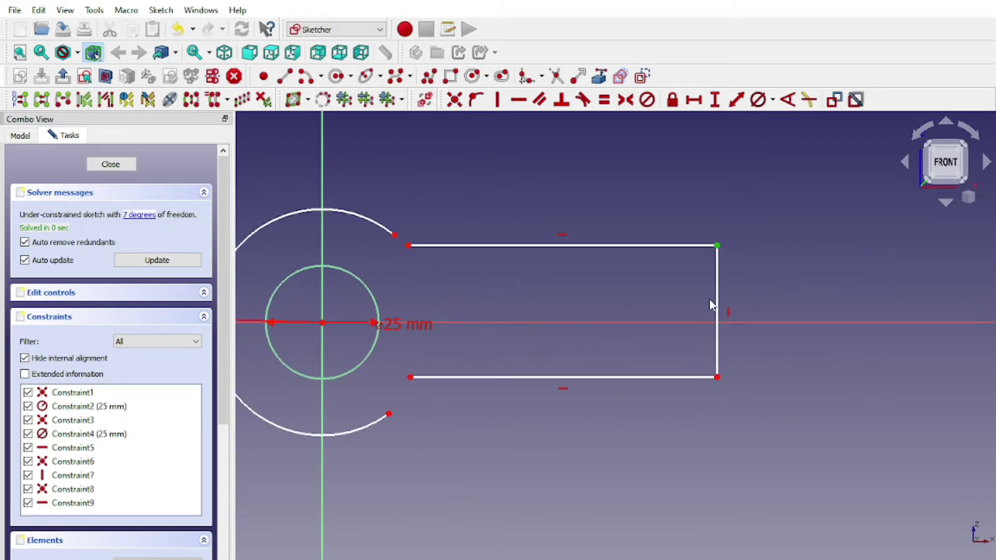
left_click(703, 322)
left_click(625, 100)
left_click(717, 337)
left_click(716, 100)
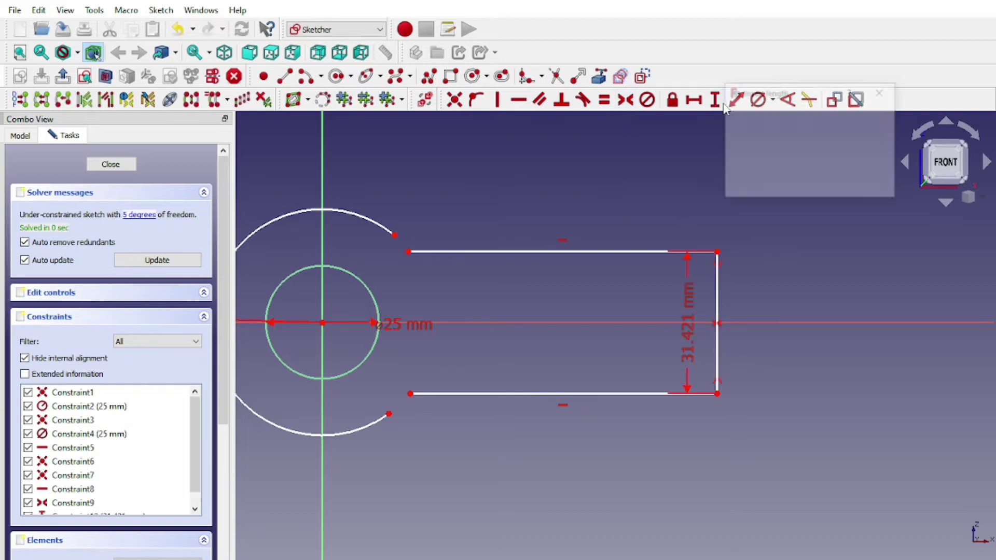
type("12*25 mm")
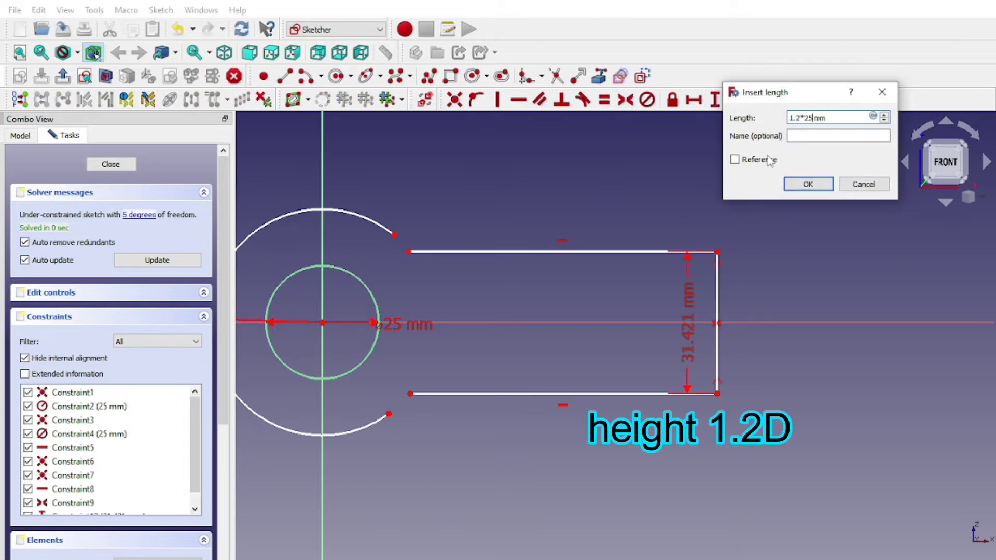
key("Return")
Join both arc ends to the rod's top and bottom edges with coincident constraints
scroll(714, 232, "down", 3)
scroll(613, 273, "up", 2)
scroll(568, 225, "up", 4)
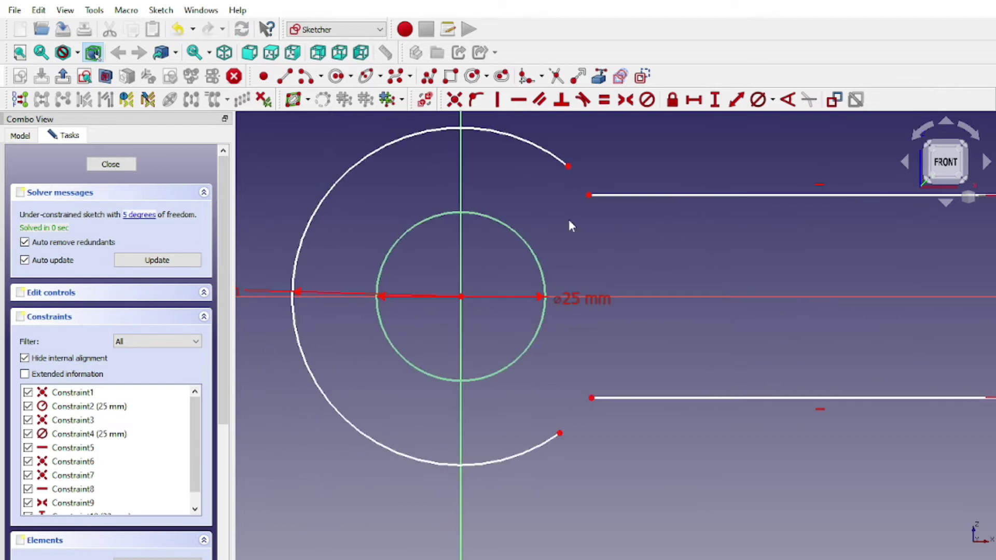
left_click(569, 167)
left_click(590, 195)
key("c")
left_click(596, 399)
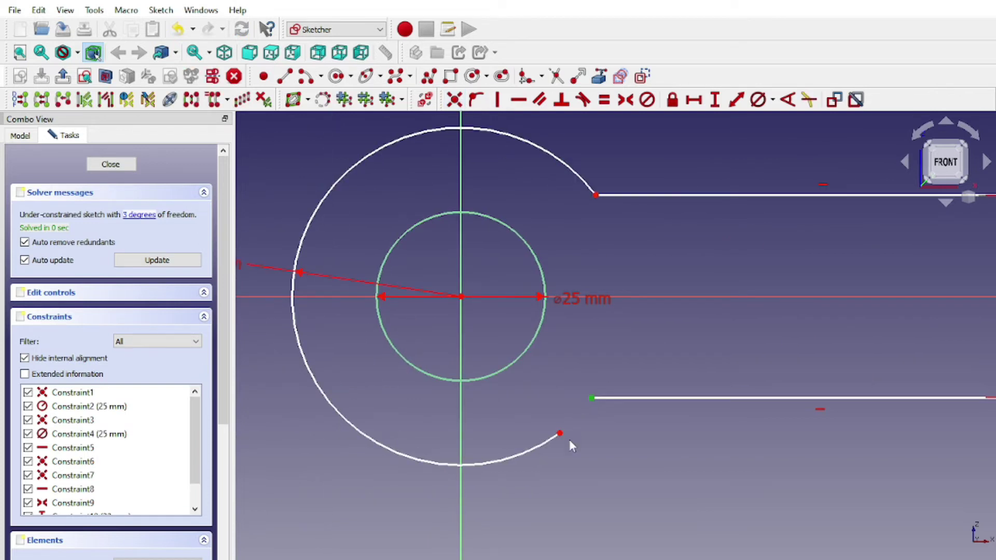
key("c")
scroll(628, 308, "down", 2)
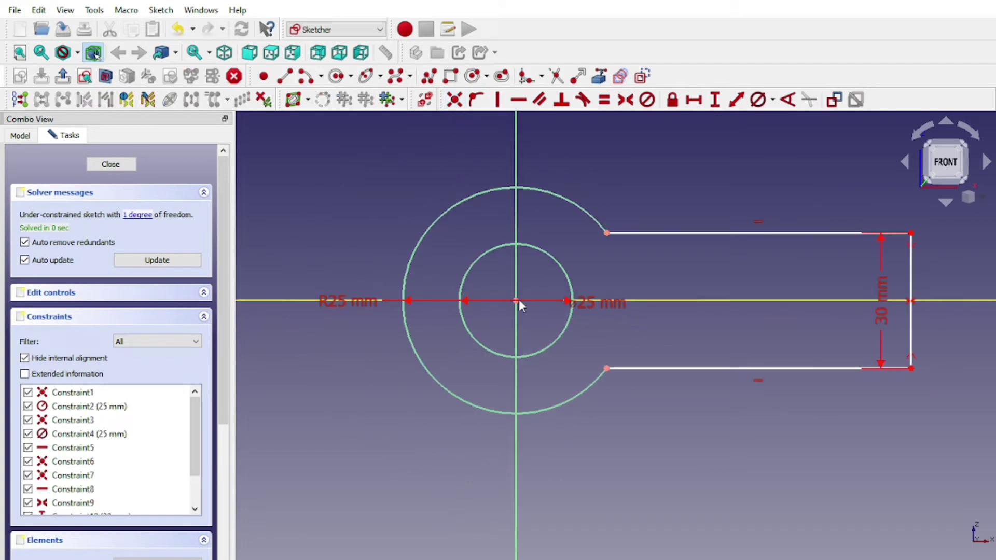
Dimension the 100 mm horizontal distance from the centre to the rod end
left_click(731, 101)
left_click(813, 179)
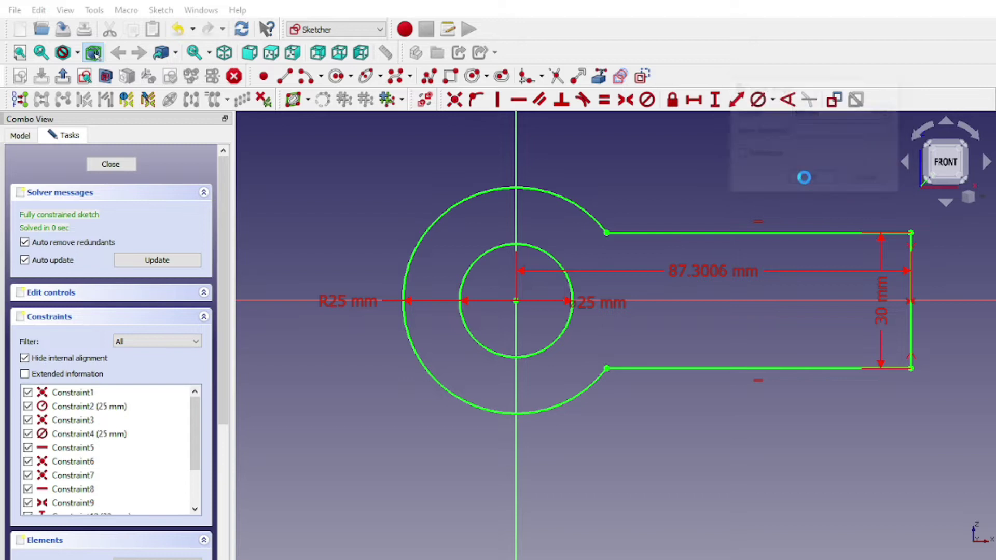
scroll(780, 229, "down", 1)
left_click_drag(750, 263, 711, 389)
scroll(592, 331, "down", 1)
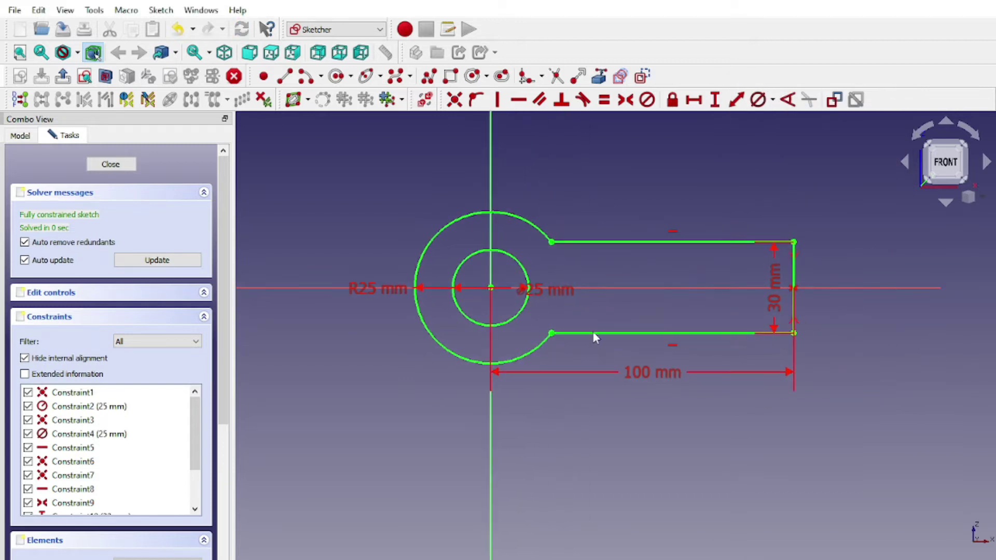
scroll(594, 266, "up", 2)
scroll(660, 414, "down", 1)
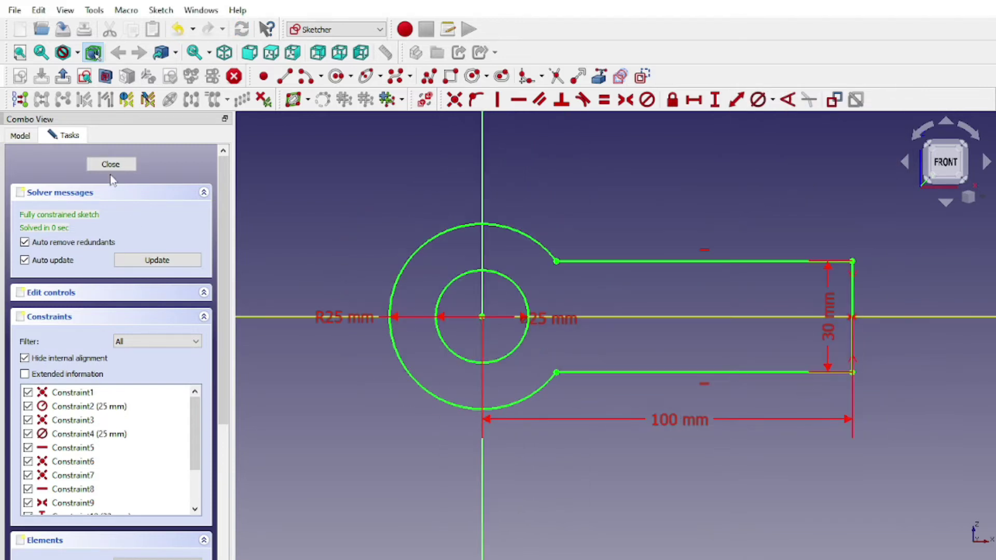
Fillet the upper and lower corners where the eye arc meets the rod edges
scroll(524, 280, "up", 2)
scroll(535, 281, "up", 2)
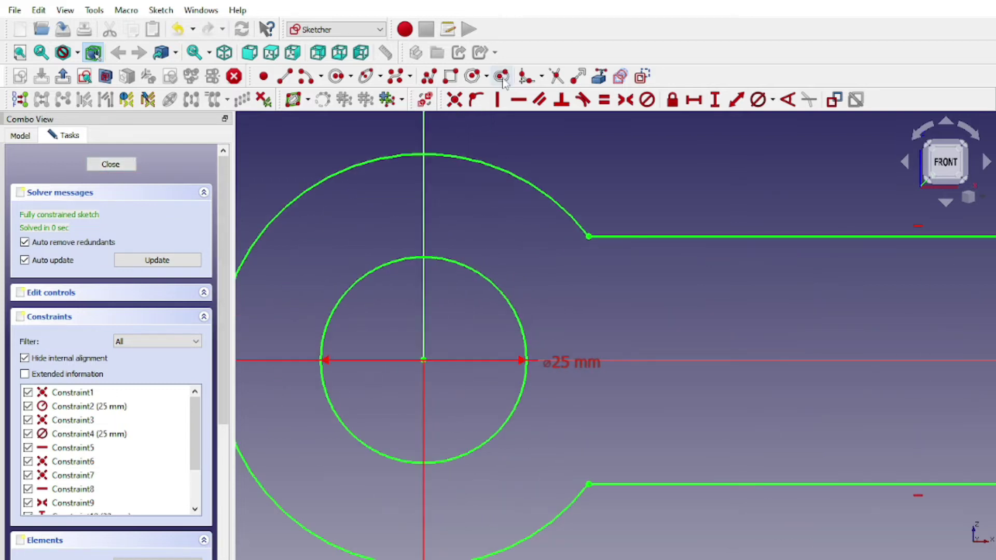
left_click(589, 237)
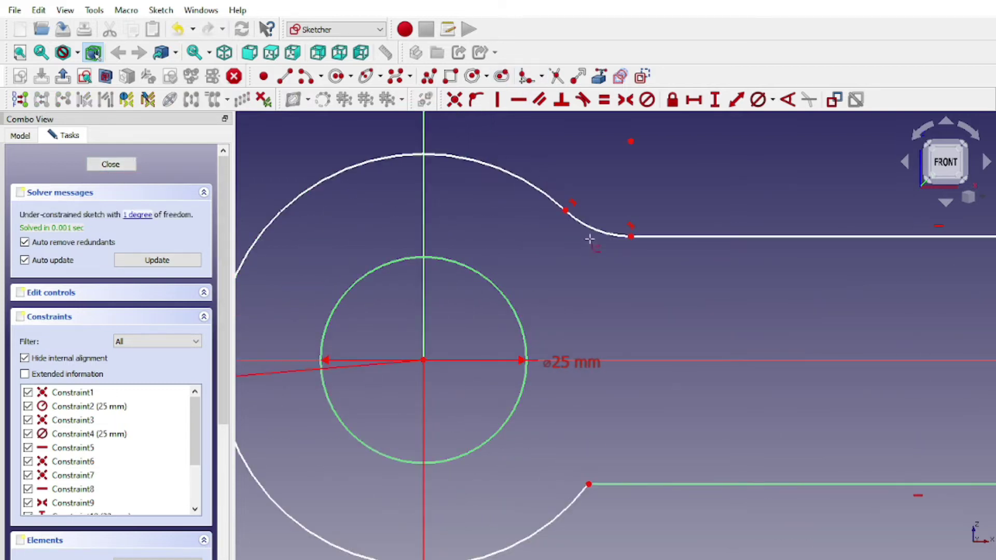
left_click(571, 506)
left_click(574, 501)
left_click(604, 484)
scroll(602, 480, "up", 2)
scroll(592, 487, "down", 3)
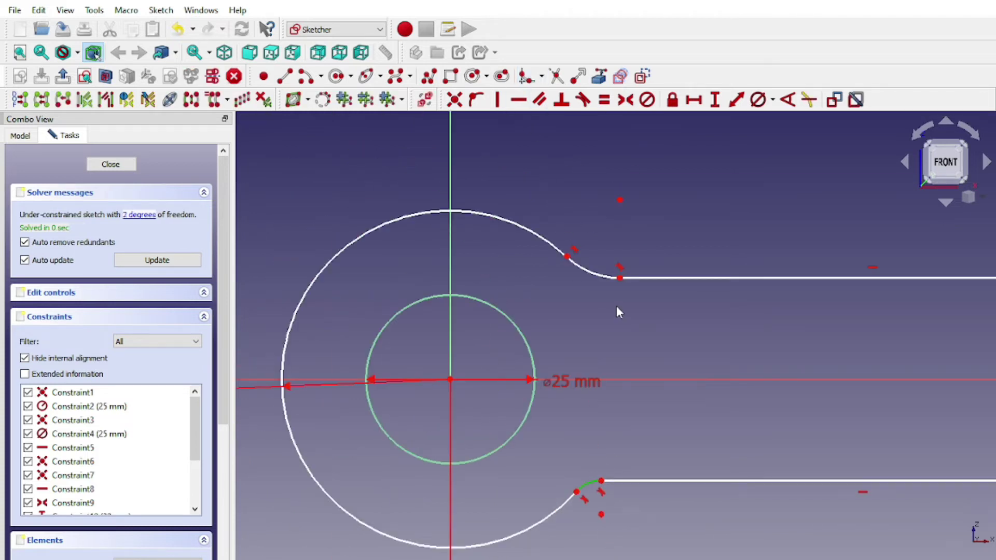
Make both fillets equal and set their radius to 25 mm
left_click(606, 100)
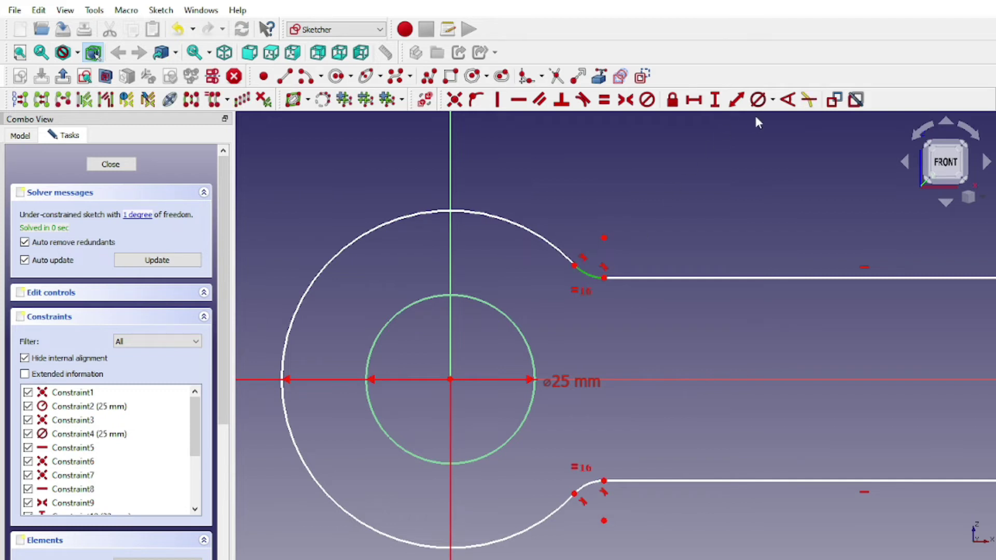
left_click(773, 101)
left_click(771, 117)
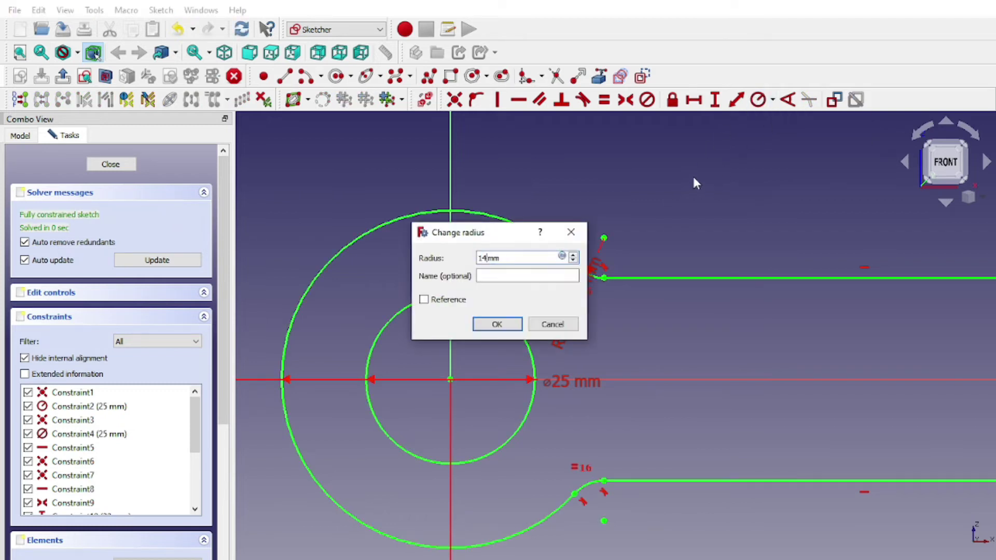
type("5")
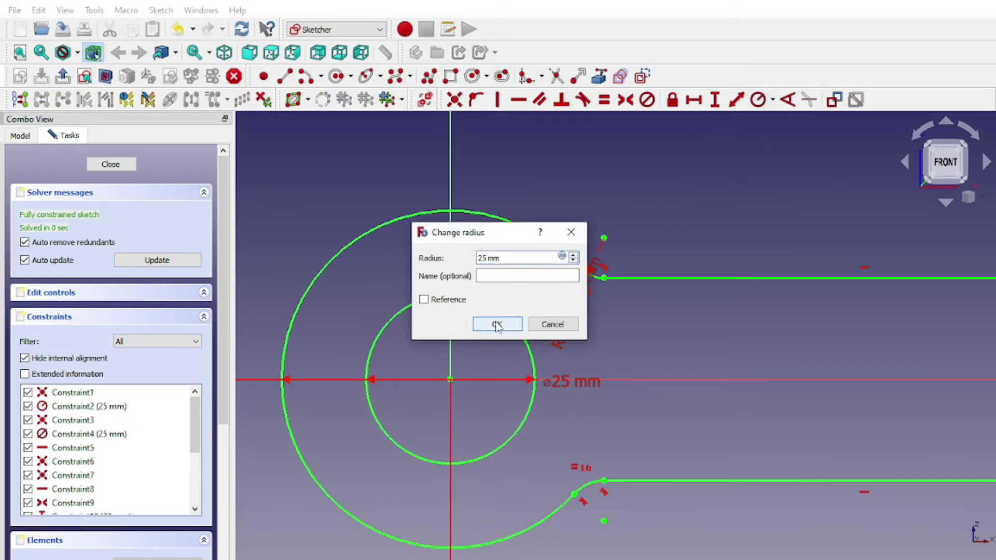
left_click(498, 324)
scroll(660, 422, "down", 3)
Tidy the R25 and ⌀25 dimension labels and close the eye sketch
left_click_drag(582, 311, 617, 228)
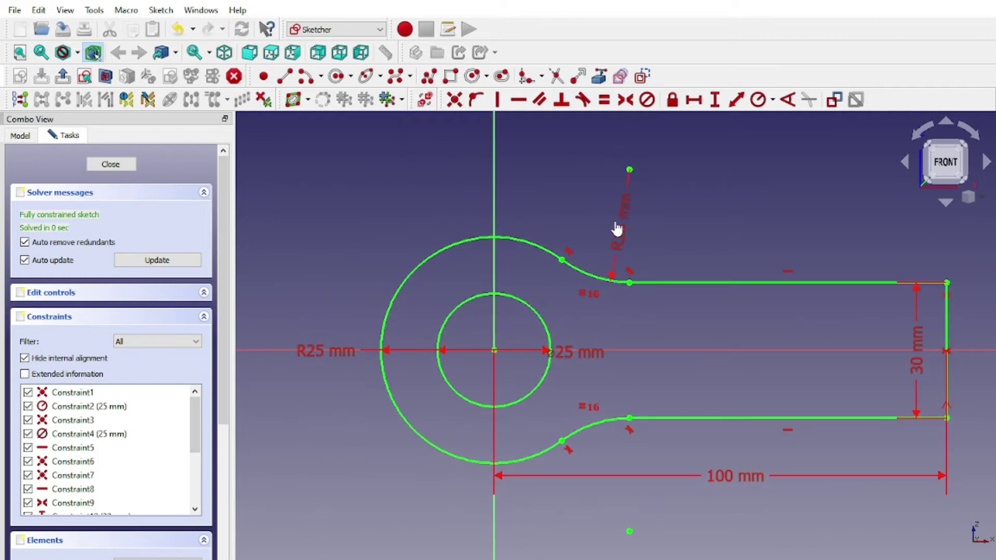
left_click_drag(324, 354, 337, 382)
left_click_drag(600, 360, 603, 381)
scroll(747, 501, "down", 2)
scroll(747, 502, "down", 2)
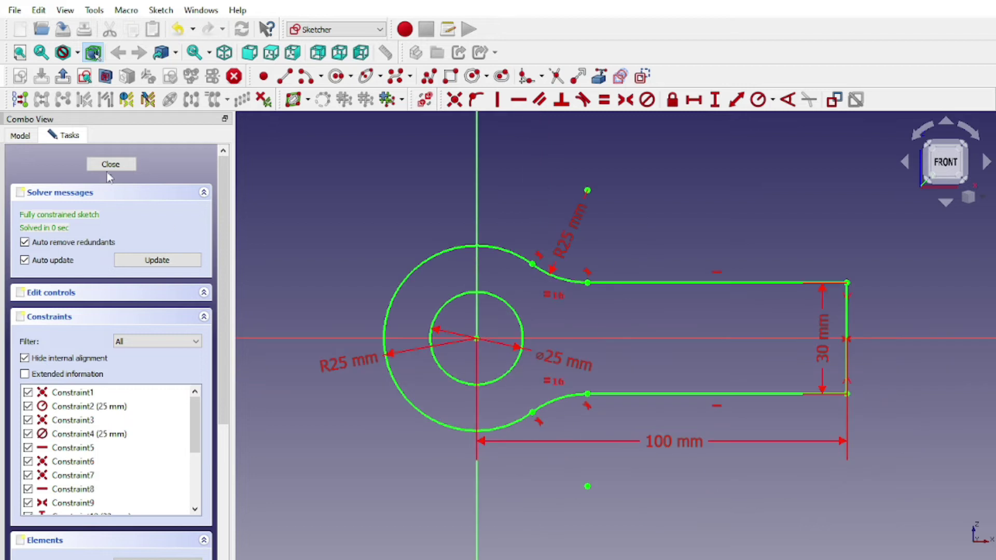
left_click(108, 165)
scroll(415, 231, "down", 2)
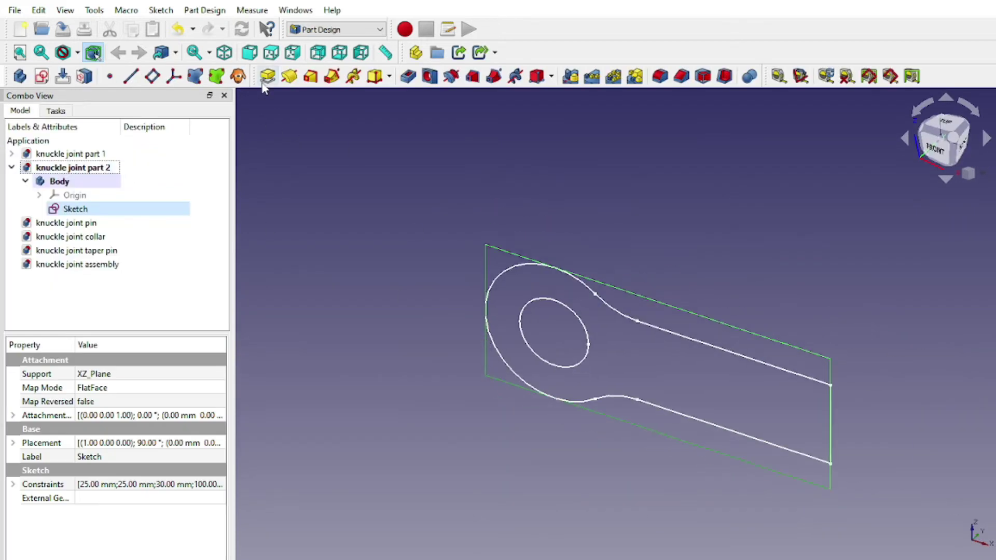
Pad the sketch symmetrically to 1.2*25 mm and select the rod's square end face
left_click(267, 77)
left_click(25, 302)
left_click(148, 212)
type("1.2")
type("*25")
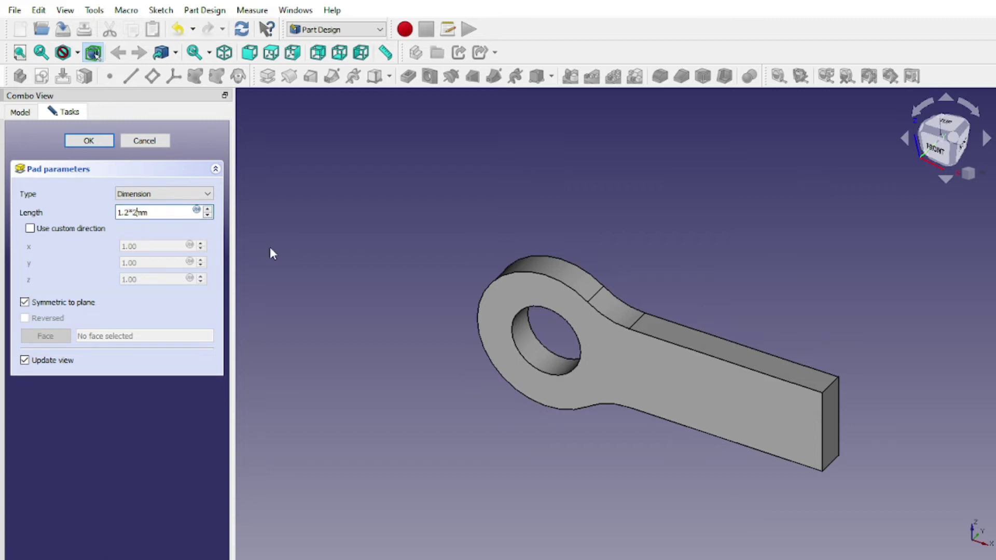
left_click(79, 142)
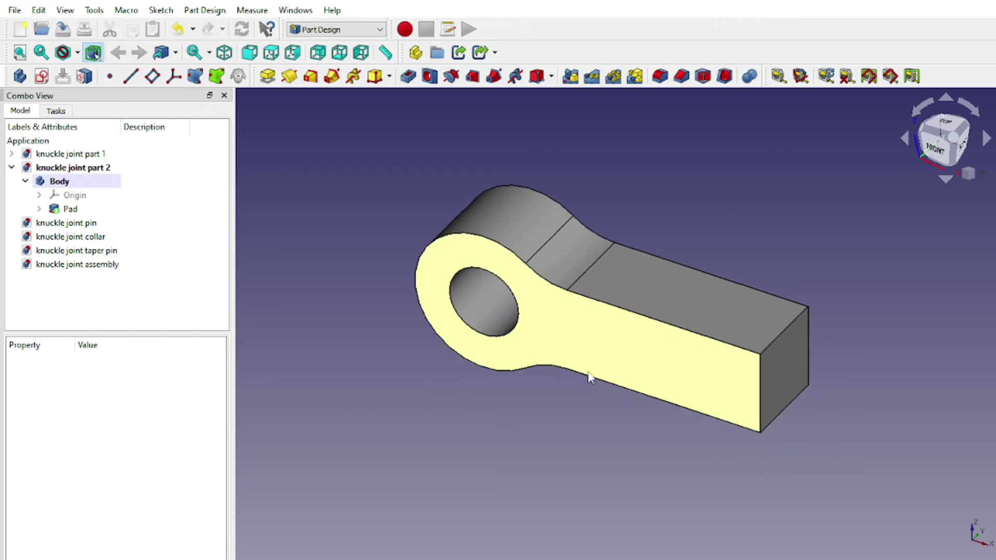
scroll(556, 433, "down", 1)
scroll(753, 394, "up", 1)
left_click(752, 390)
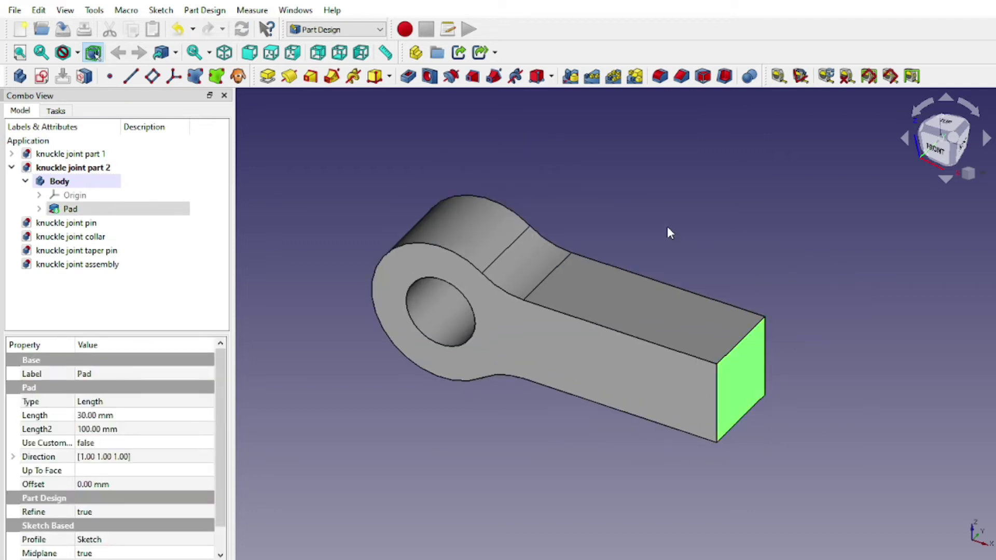
On the end face, draw an octagon centred on the origin with a horizontal bottom edge
left_click(42, 77)
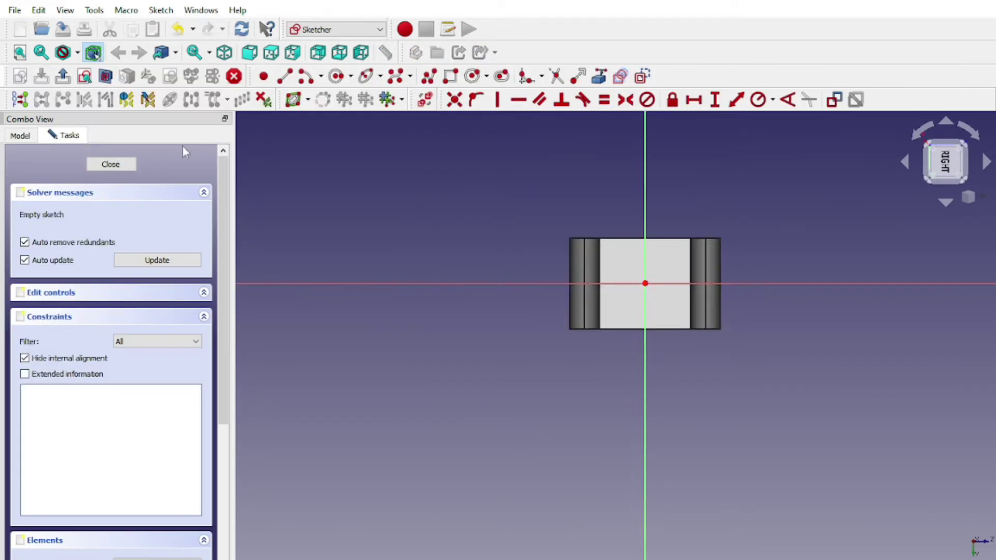
scroll(739, 357, "up", 3)
scroll(633, 332, "up", 3)
scroll(634, 337, "down", 1)
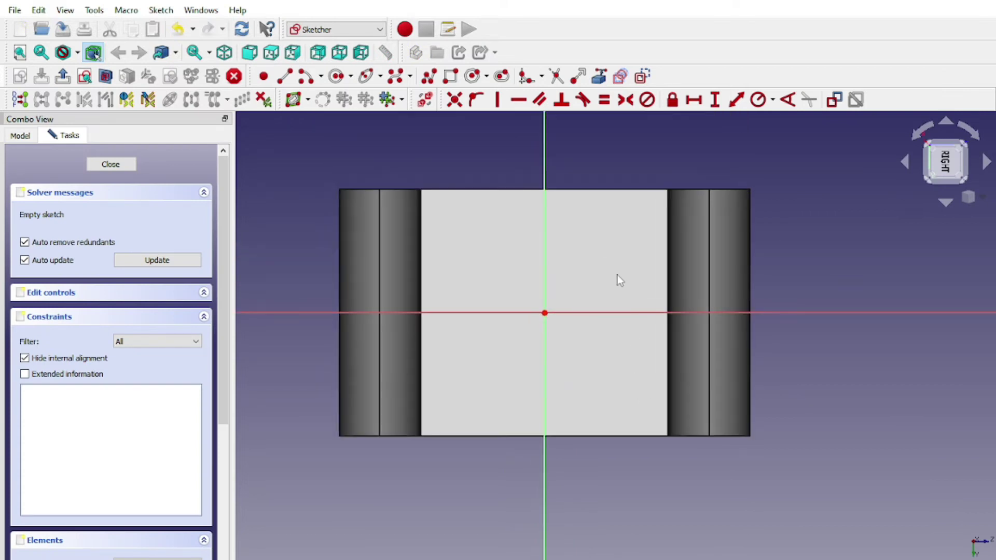
left_click(472, 79)
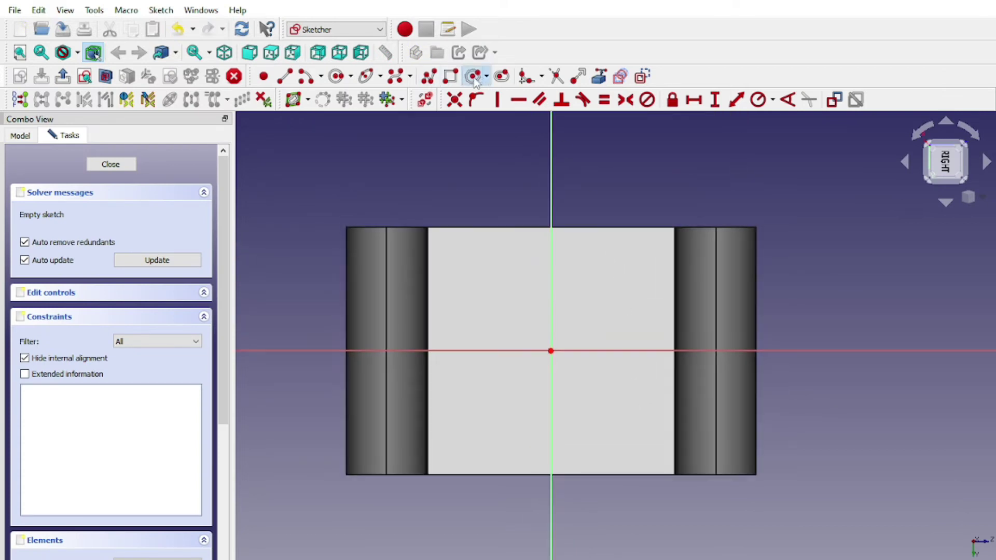
left_click(551, 351)
left_click(607, 432)
scroll(607, 431, "up", 2)
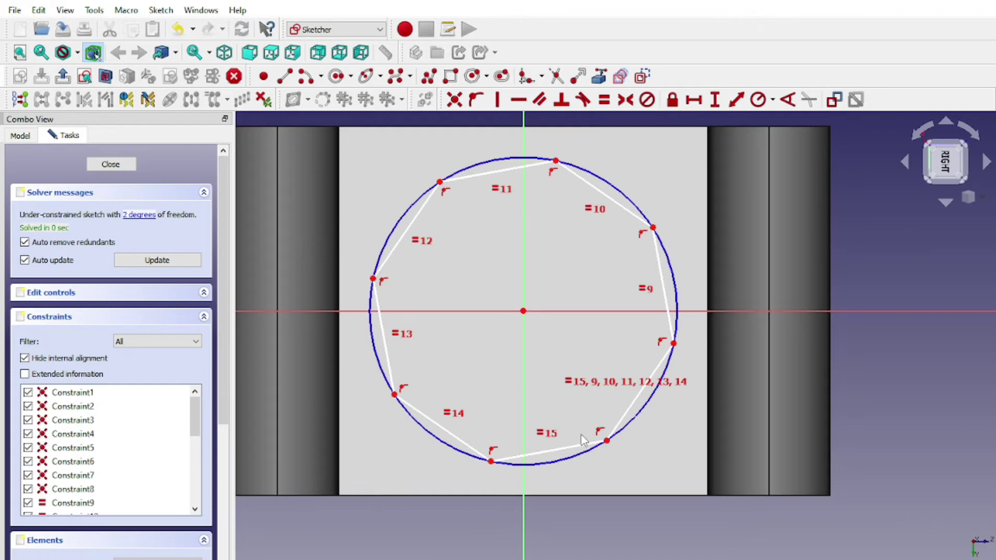
key("h")
scroll(587, 374, "down", 2)
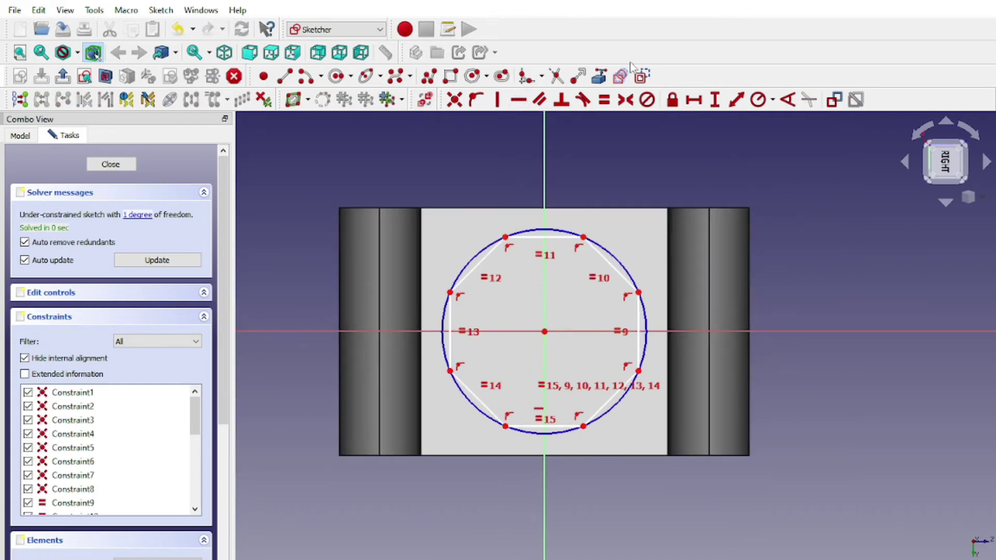
Import the end face's top and bottom edges and pin the octagon vertices to them
left_click(640, 75)
left_click(607, 209)
left_click(618, 451)
left_click(476, 99)
left_click(506, 237)
left_click(519, 208)
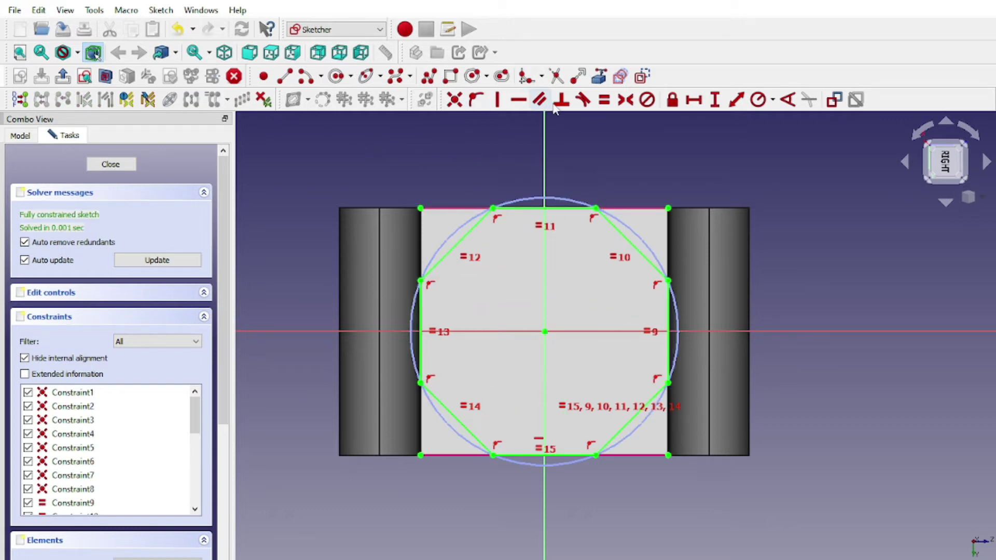
left_click(569, 210)
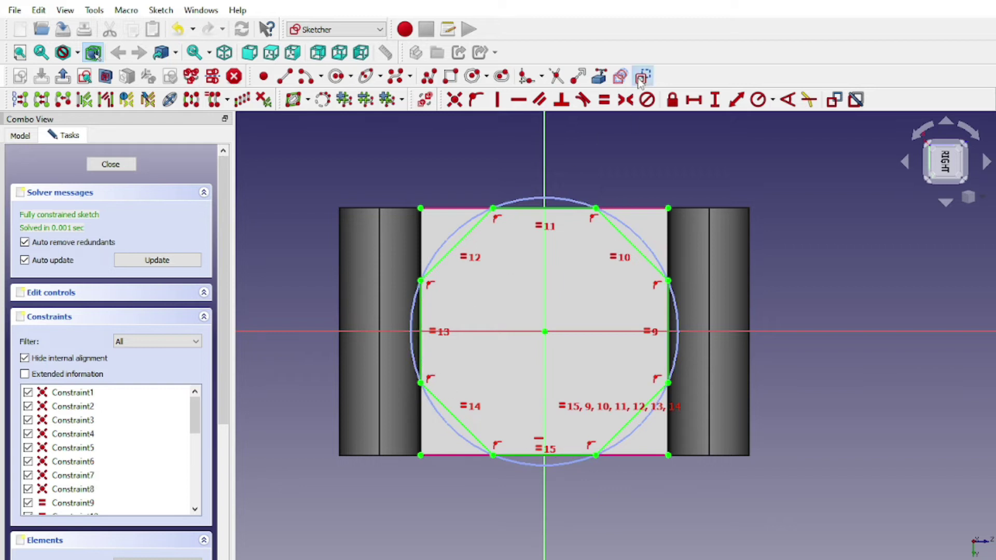
scroll(603, 166, "up", 1)
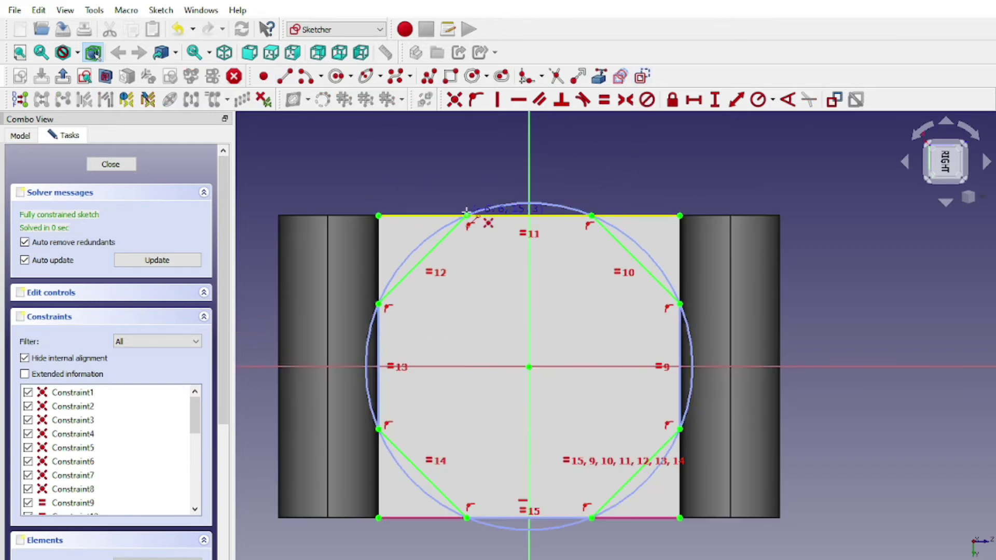
Outline the four corner regions around the octagon with polylines and close Sketch001
left_click(379, 216)
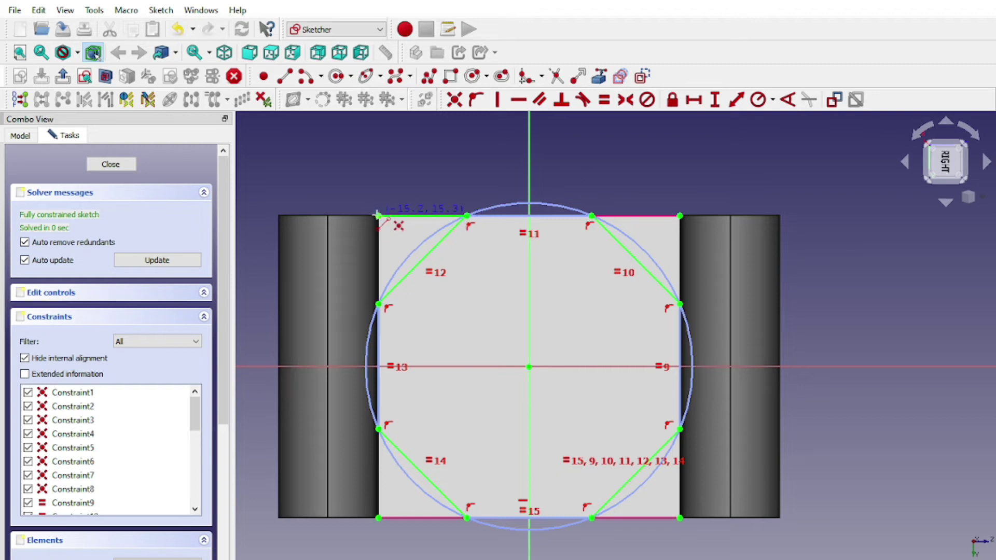
left_click(379, 303)
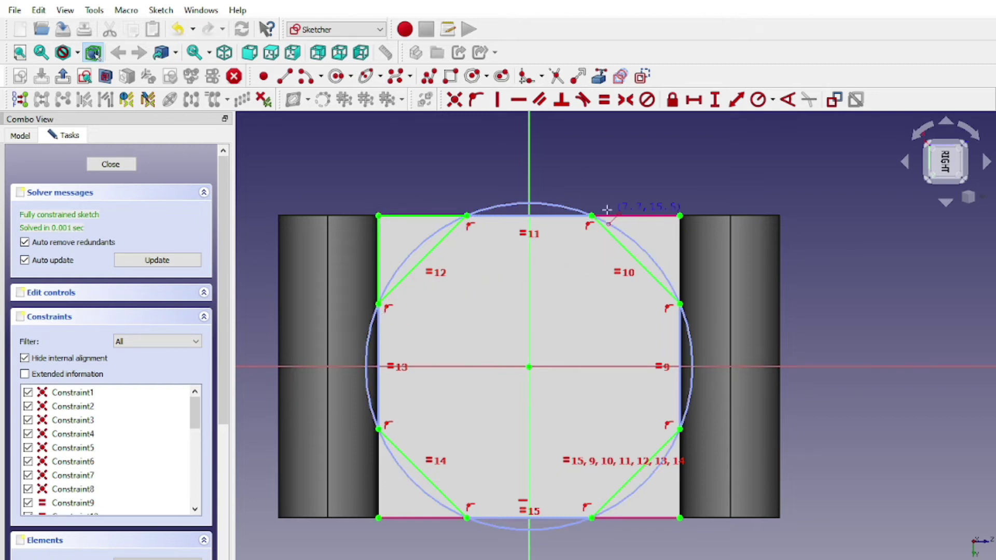
left_click(680, 216)
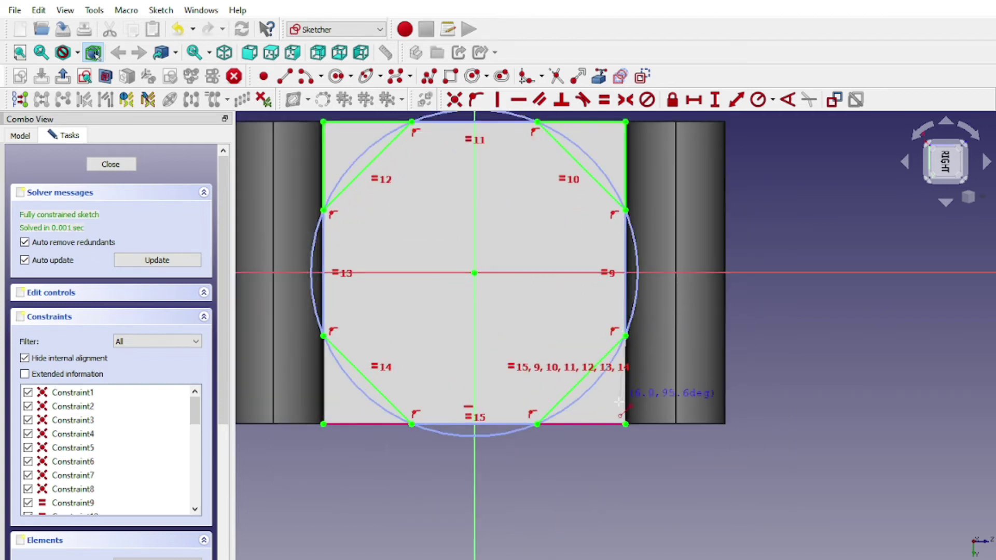
left_click(538, 425)
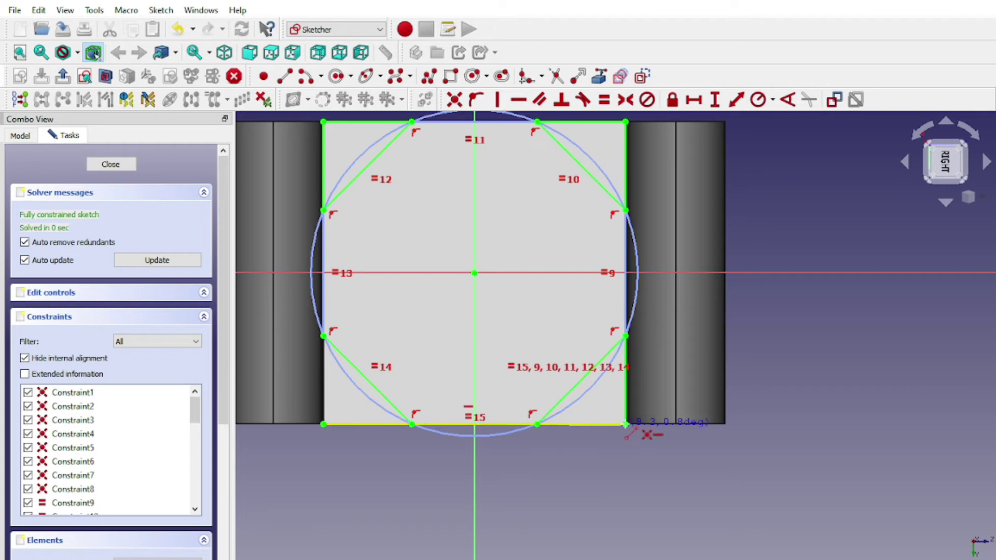
left_click(323, 336)
left_click(323, 424)
left_click(413, 424)
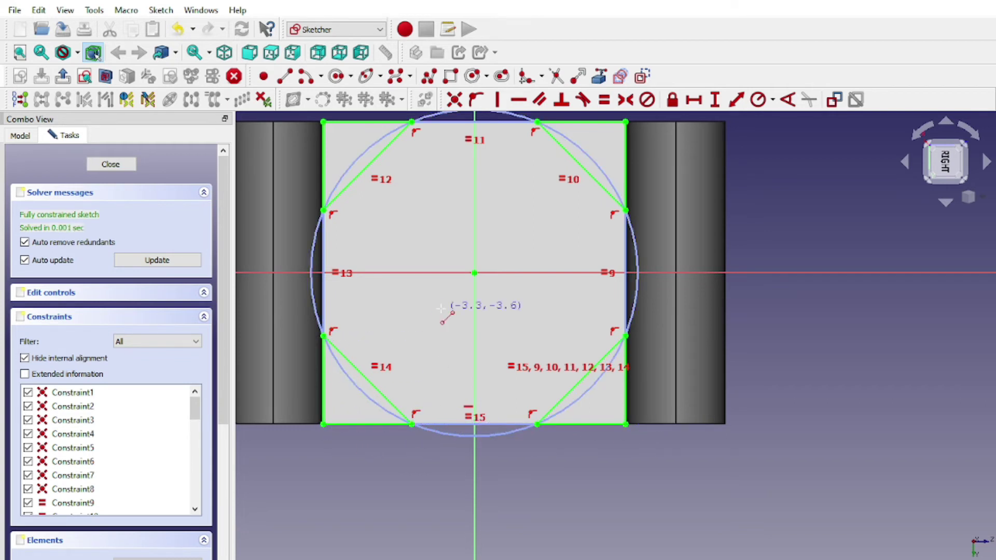
scroll(440, 309, "down", 2)
left_click(110, 164)
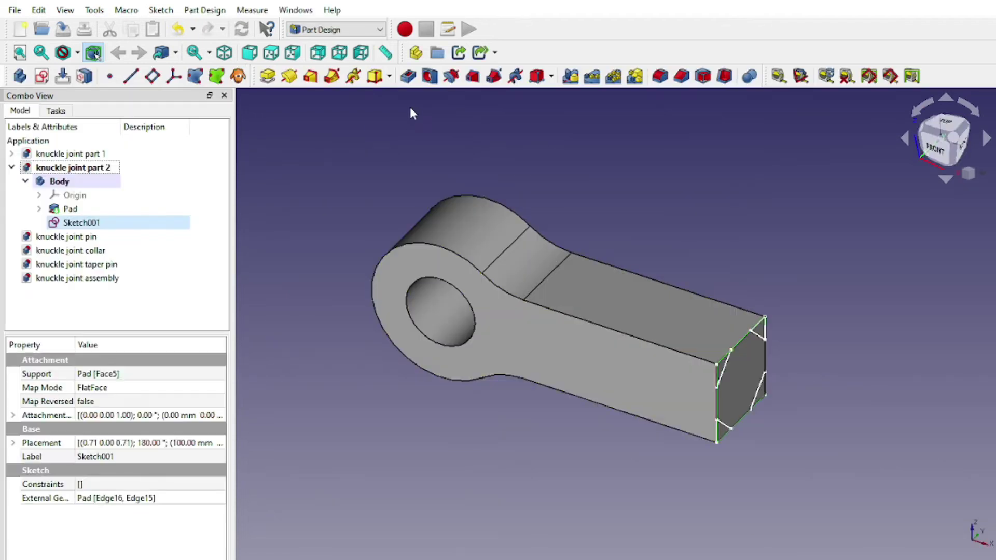
Pocket the sketched corner regions 30 mm deep to form the octagonal rod end
left_click(411, 80)
type("20")
left_click(88, 141)
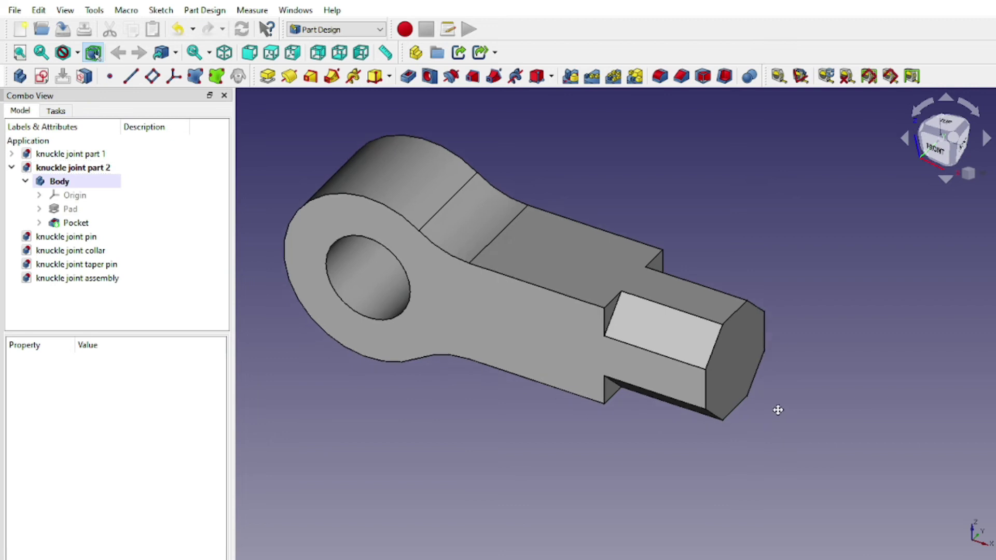
scroll(778, 410, "up", 3)
Select a flat's end edge, then orbit around and select the octagonal end face
left_click(535, 254)
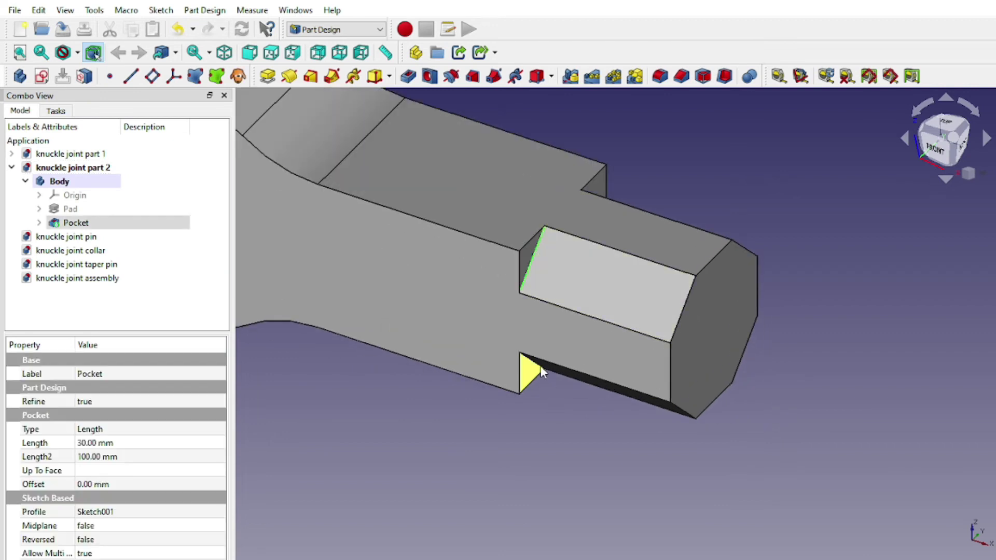
scroll(540, 365, "up", 3)
mouse_move(540, 369)
middle_mouse_down()
mouse_move(814, 351)
mouse_move(560, 380)
mouse_move(711, 162)
middle_mouse_up()
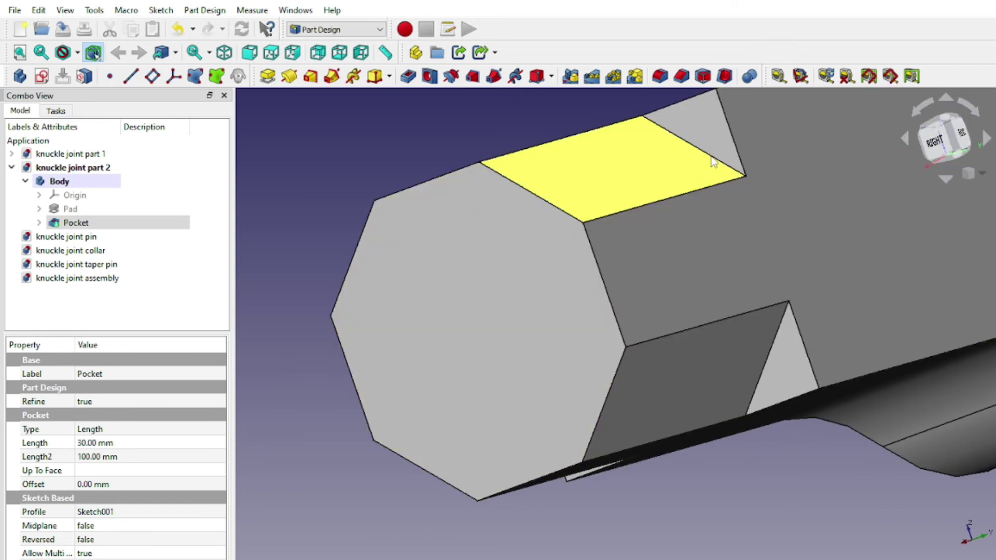
scroll(779, 329, "down", 3)
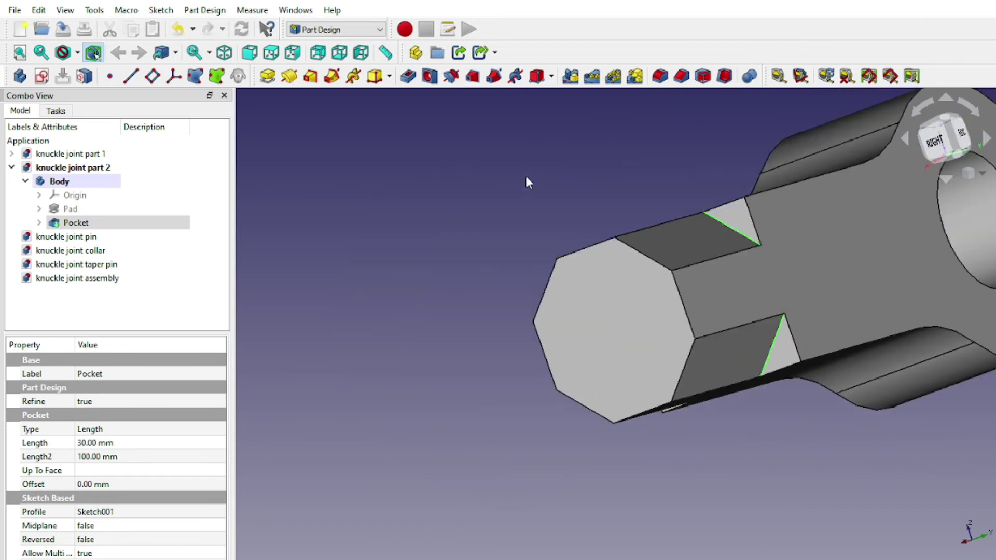
scroll(126, 350, "up", 1)
scroll(127, 349, "up", 1)
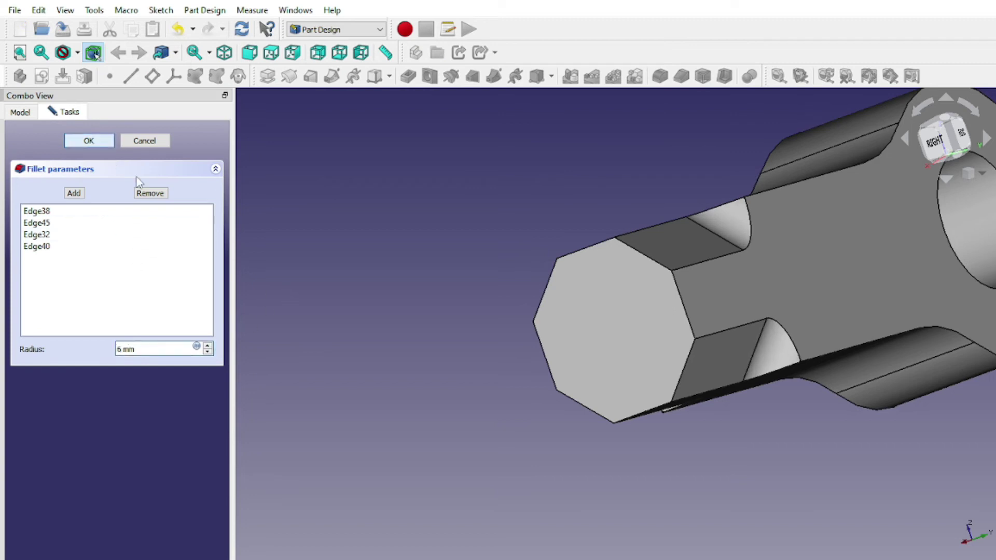
scroll(461, 344, "down", 2)
mouse_move(416, 338)
middle_mouse_down()
mouse_move(583, 324)
mouse_move(756, 356)
mouse_move(593, 365)
middle_mouse_up()
left_click(679, 340)
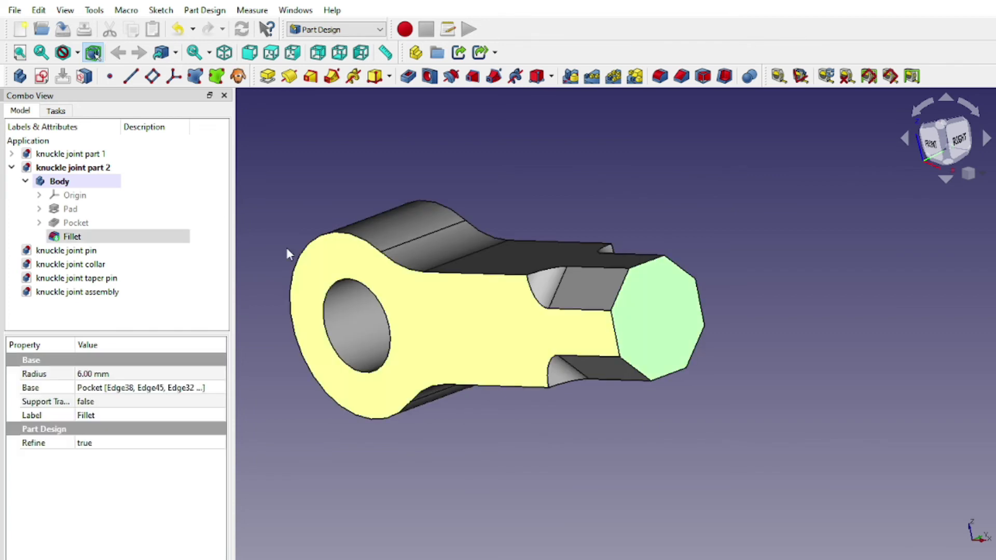
Sketch a circle centred on the octagonal end, constrained to 25 mm diameter
left_click(41, 76)
left_click(337, 77)
scroll(558, 421, "up", 2)
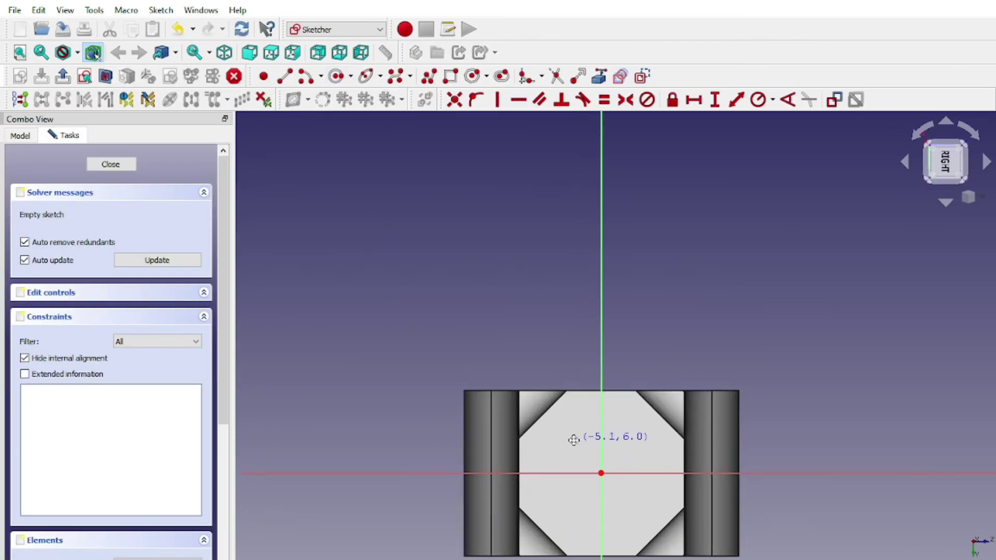
middle_click_drag(575, 438, 529, 316)
left_click(554, 350)
left_click(582, 398)
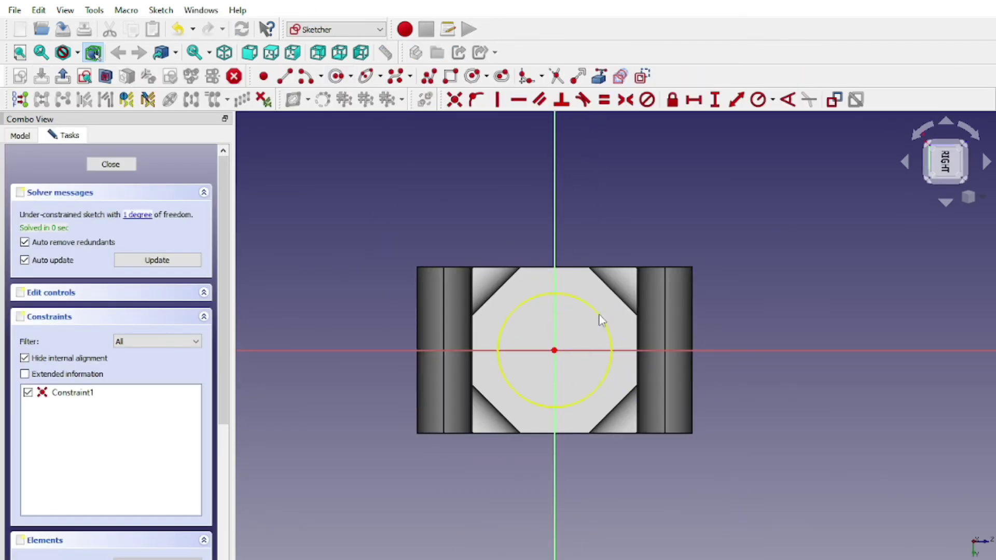
left_click(598, 317)
left_click(772, 100)
left_click(789, 135)
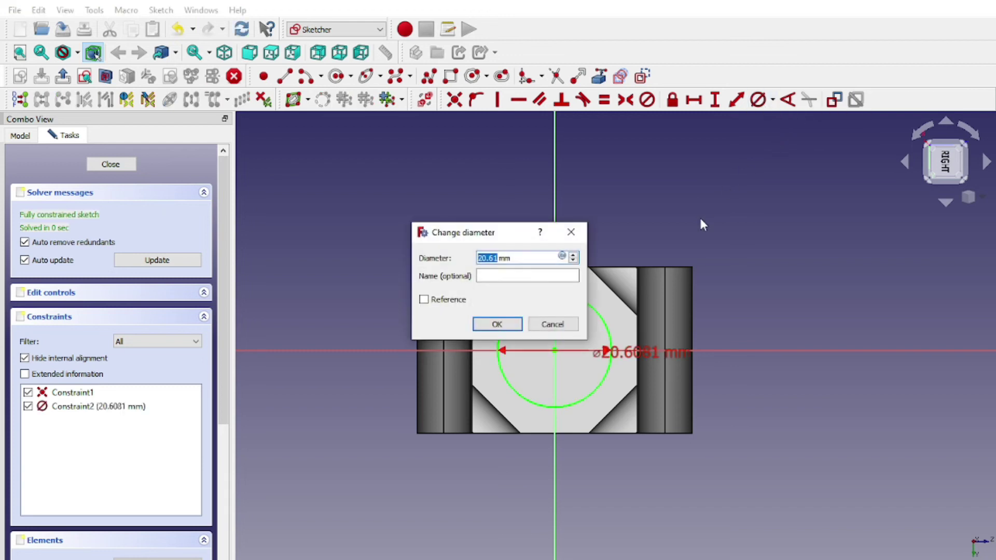
left_click(475, 330)
scroll(596, 374, "up", 1)
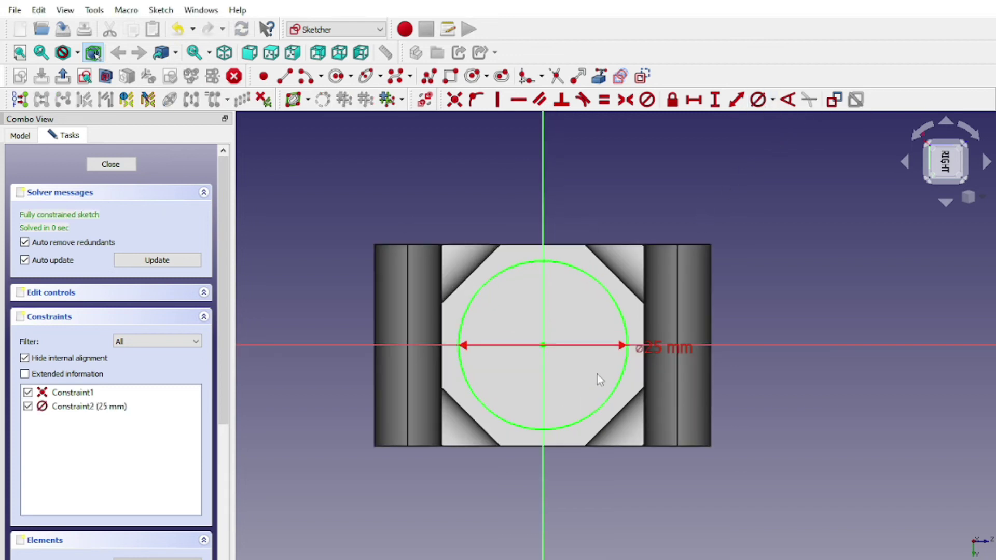
Close the circle sketch and pad it 25 mm into a spigot
left_click(111, 164)
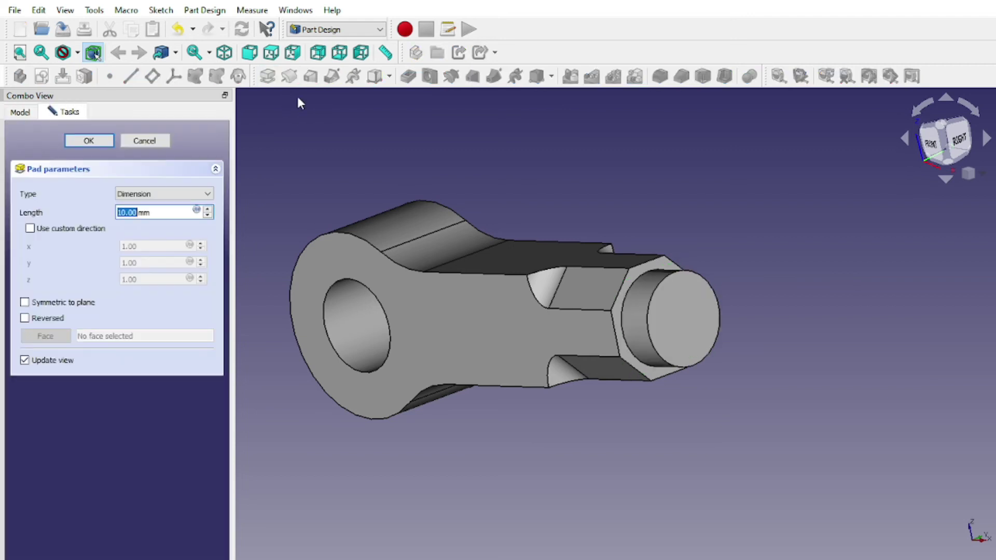
left_click(88, 141)
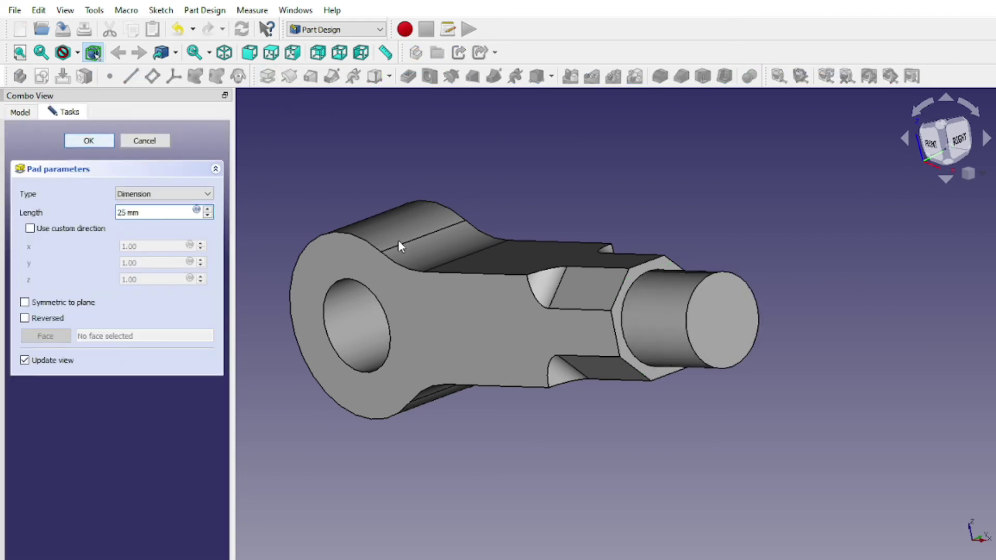
scroll(633, 291, "down", 1)
scroll(670, 269, "up", 2)
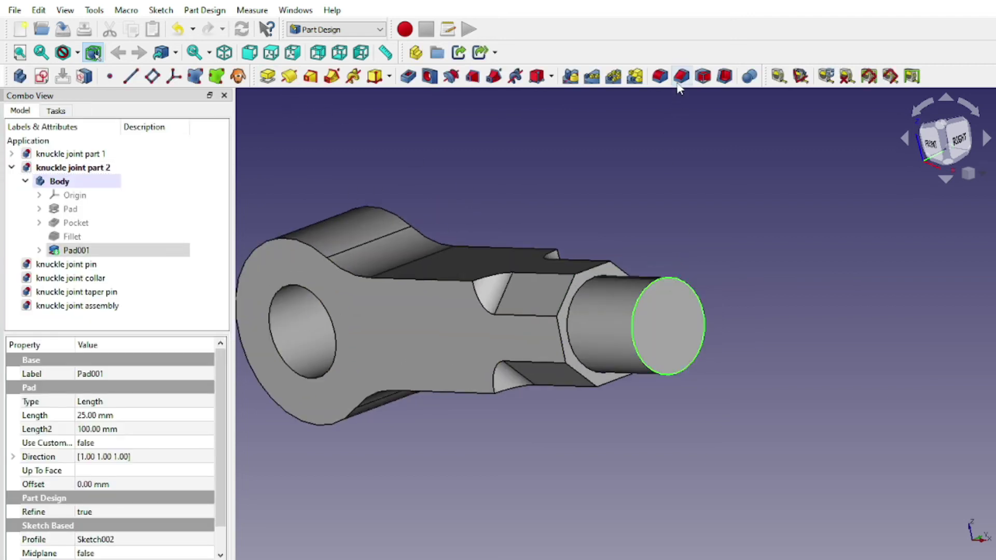
Chamfer the spigot's end edge and view the part isometrically
left_click(682, 77)
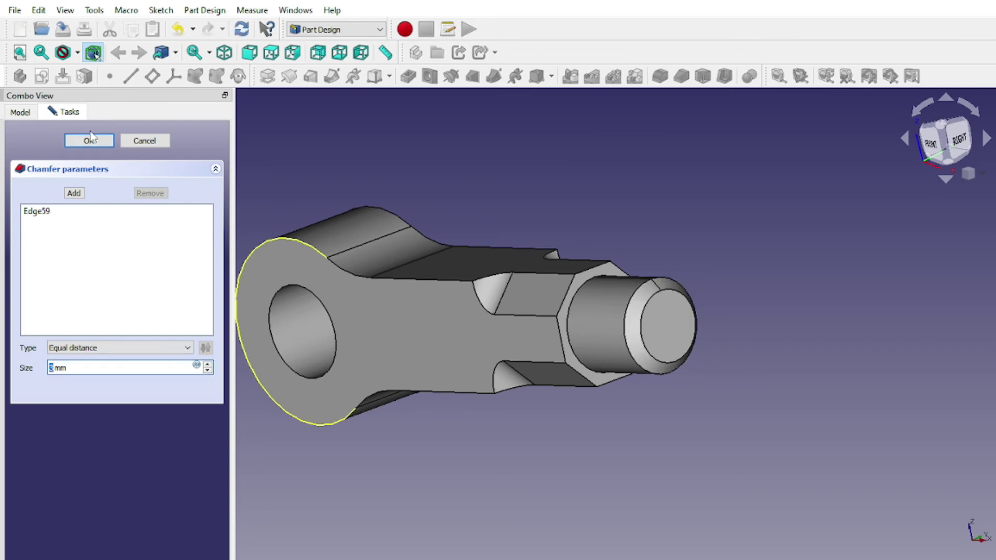
left_click(90, 140)
scroll(413, 424, "down", 1)
scroll(413, 425, "up", 1)
scroll(414, 425, "up", 1)
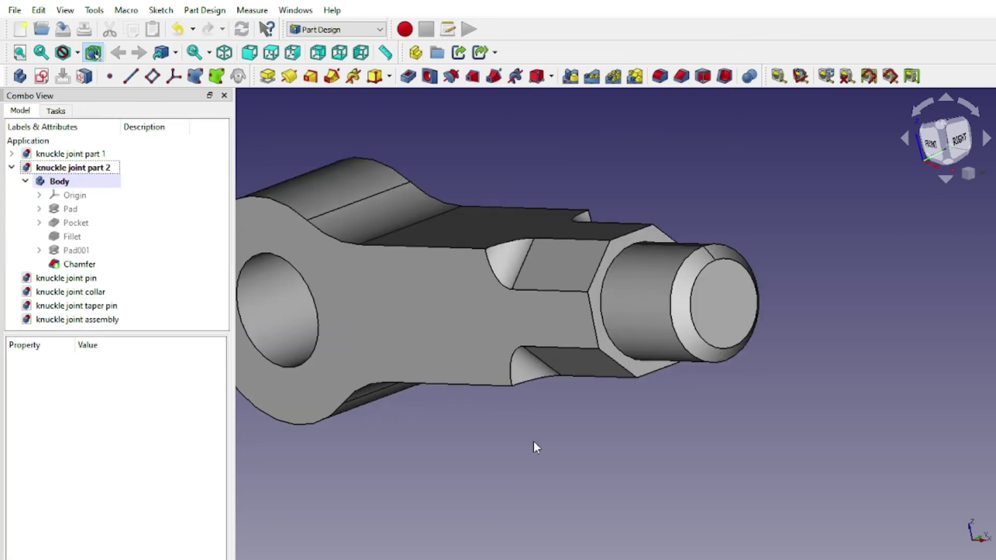
left_click(534, 443)
Start a sketch on the XZ plane and draw a triangle below the spigot
key("0")
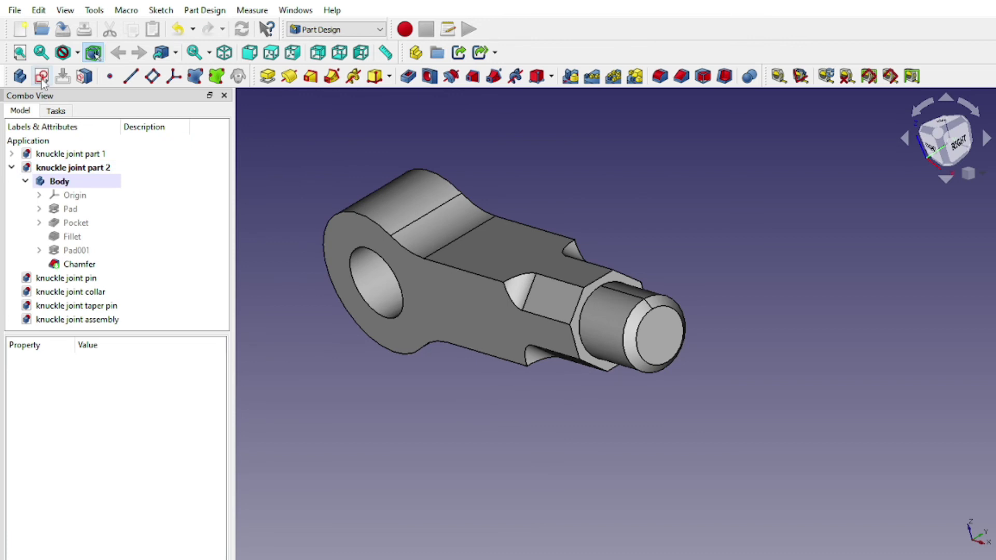
left_click(41, 76)
left_click(461, 161)
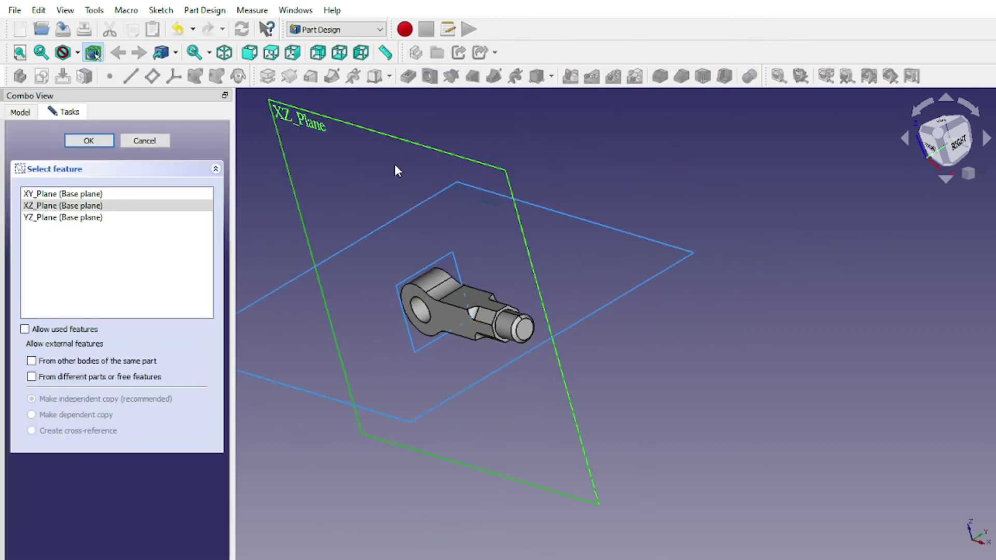
key("Return")
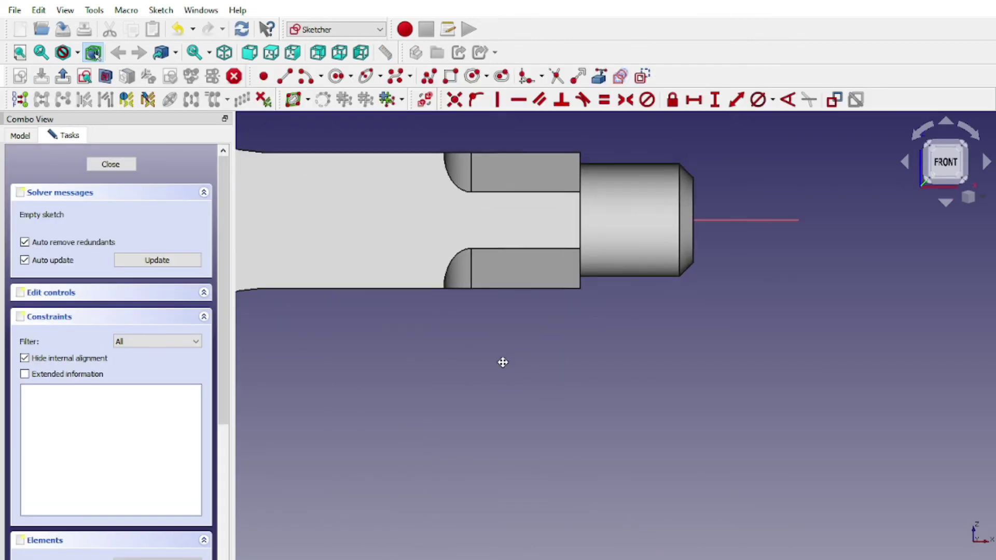
left_click(576, 320)
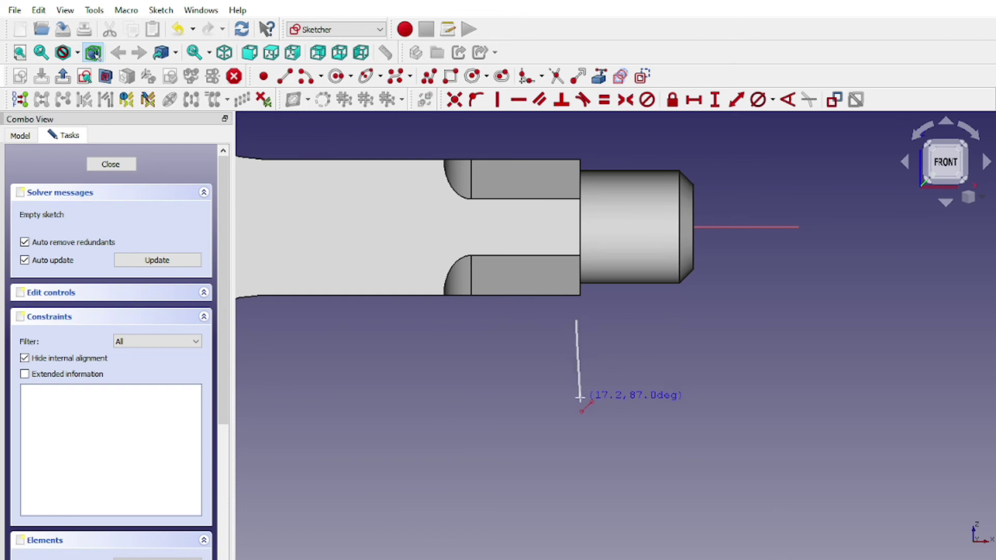
left_click(576, 399)
left_click(516, 399)
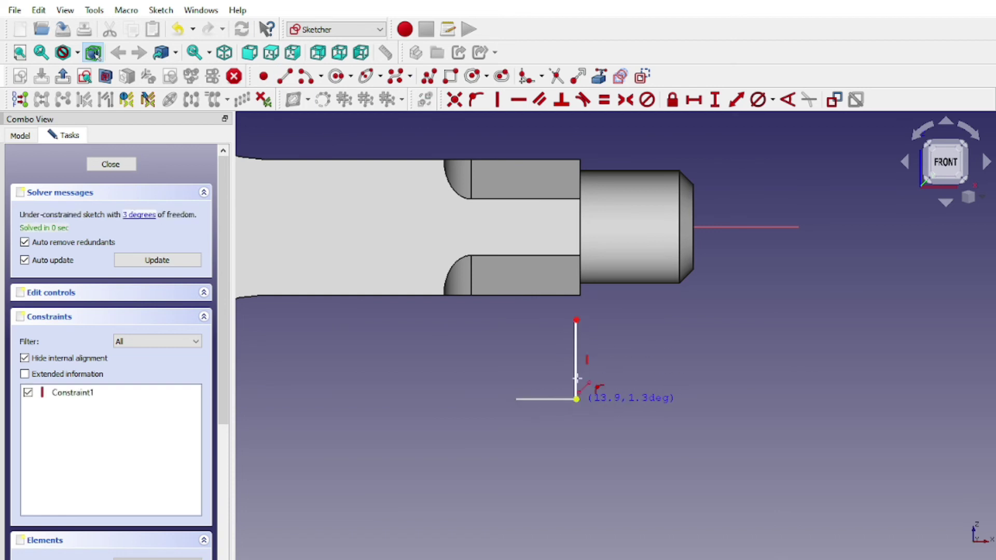
left_click(520, 390)
scroll(556, 391, "up", 2)
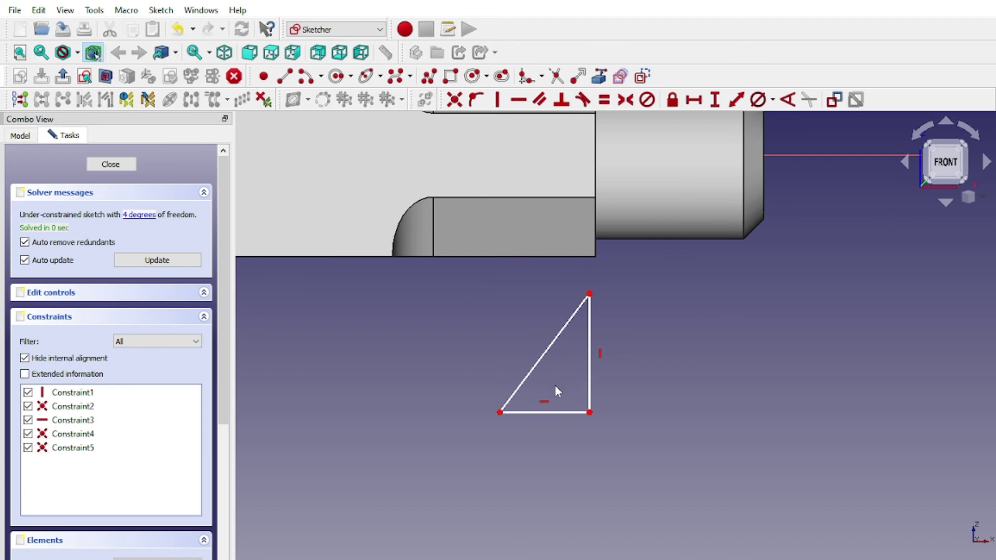
Constrain the triangle with a 60° angle and 15 mm height
left_click(590, 327)
left_click(788, 100)
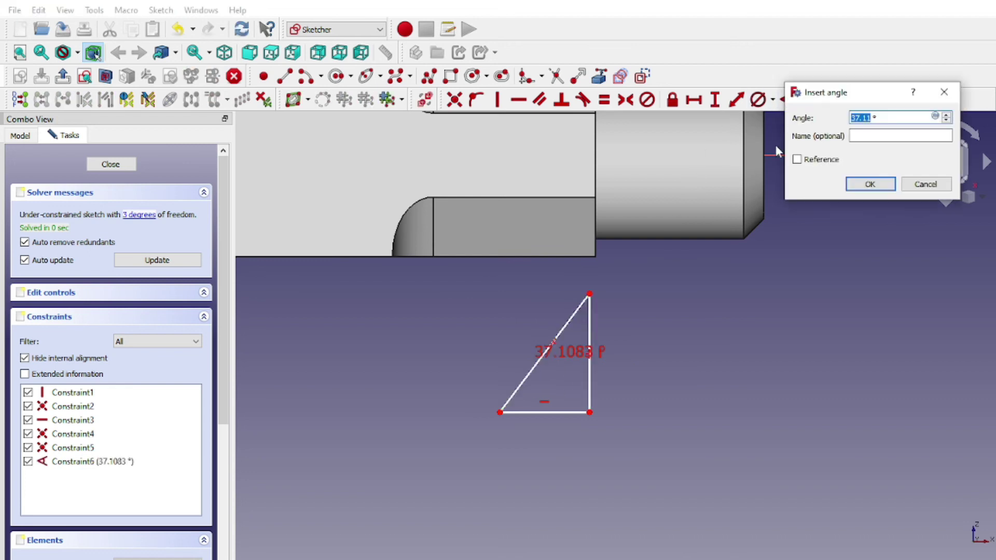
left_click(870, 185)
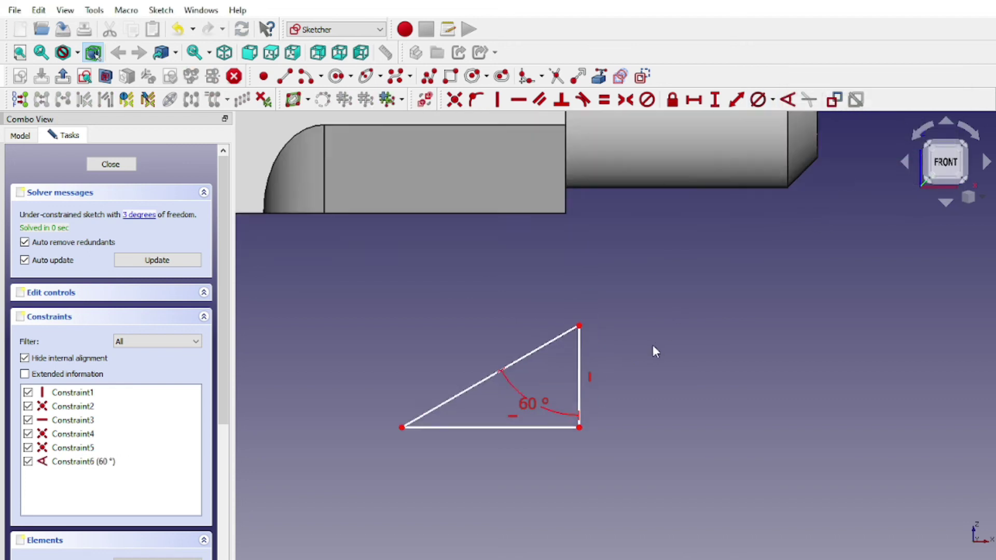
left_click(714, 99)
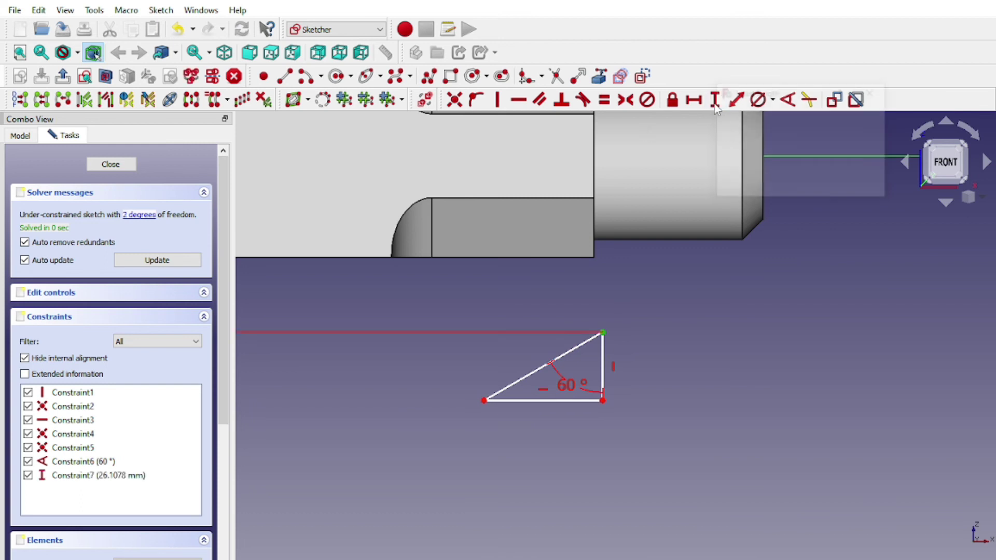
type("15")
left_click(800, 185)
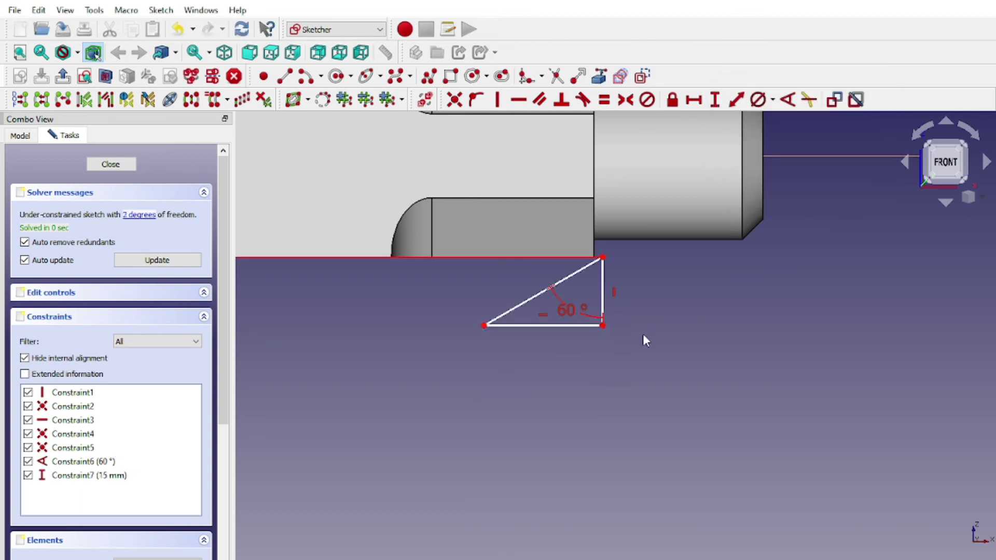
Place the triangle 100 mm from the origin, give its base 25 mm, and close the sketch
left_click(694, 99)
type("100")
left_click(799, 185)
left_click(511, 333)
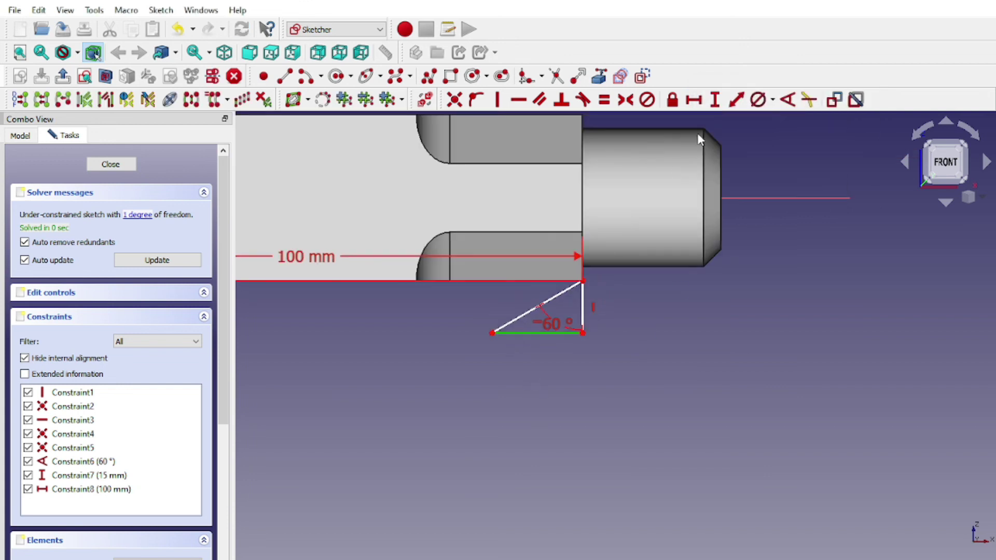
left_click(694, 100)
type("25")
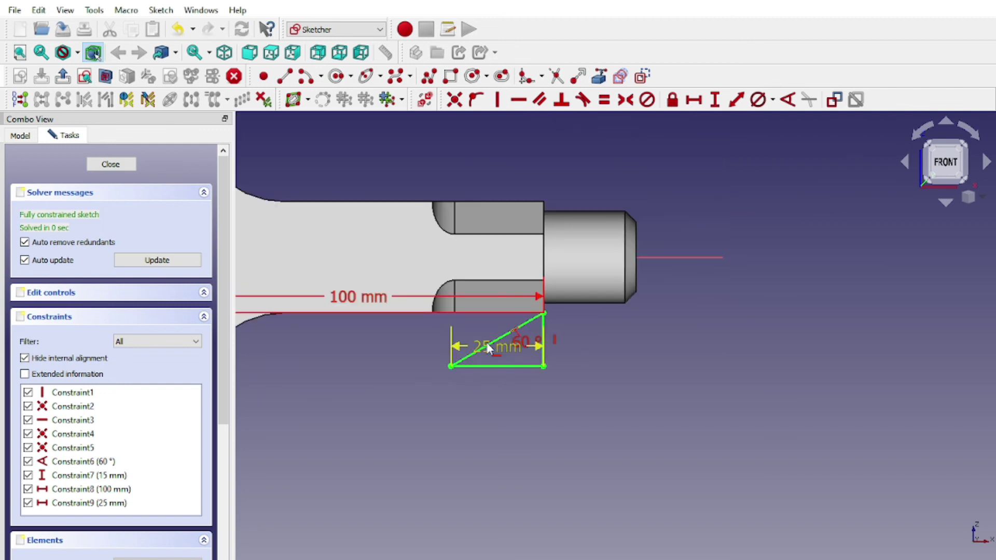
scroll(410, 379, "down", 3)
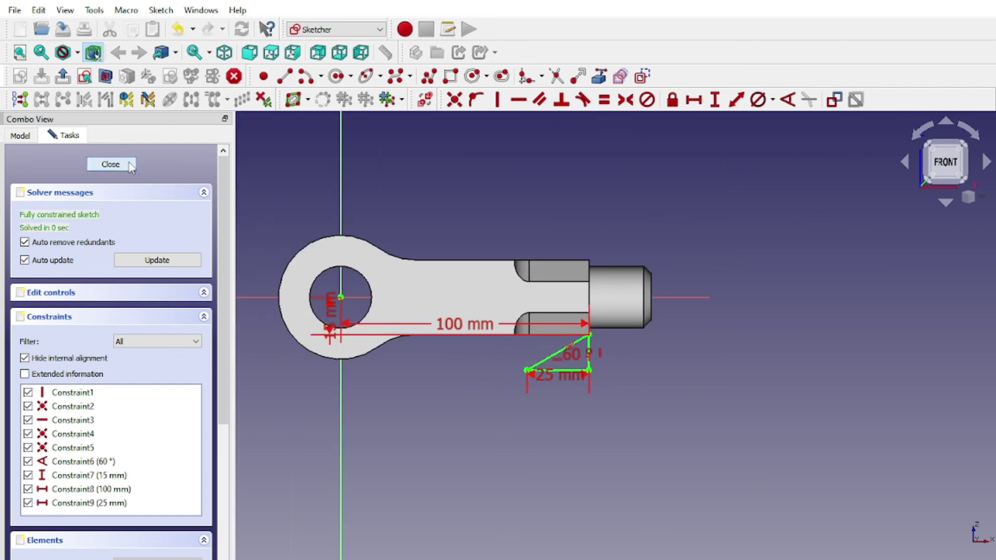
left_click(130, 164)
scroll(589, 374, "up", 3)
scroll(636, 342, "up", 2)
Groove Sketch003 360° around the base X axis to cut the rod
scroll(627, 372, "up", 2)
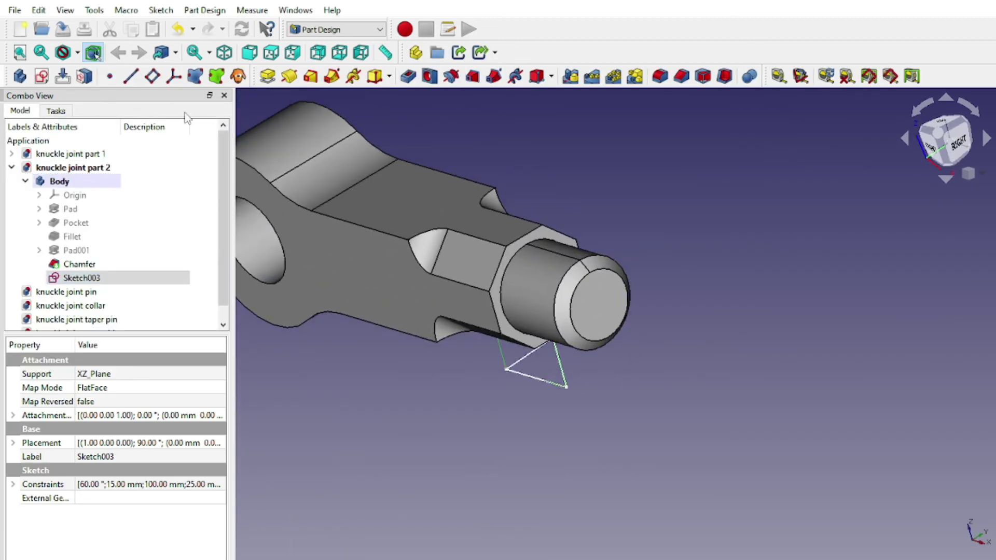
left_click(289, 76)
scroll(519, 337, "down", 1)
left_click(593, 332)
scroll(431, 306, "up", 5)
left_click(89, 142)
scroll(545, 344, "down", 4)
scroll(537, 349, "up", 3)
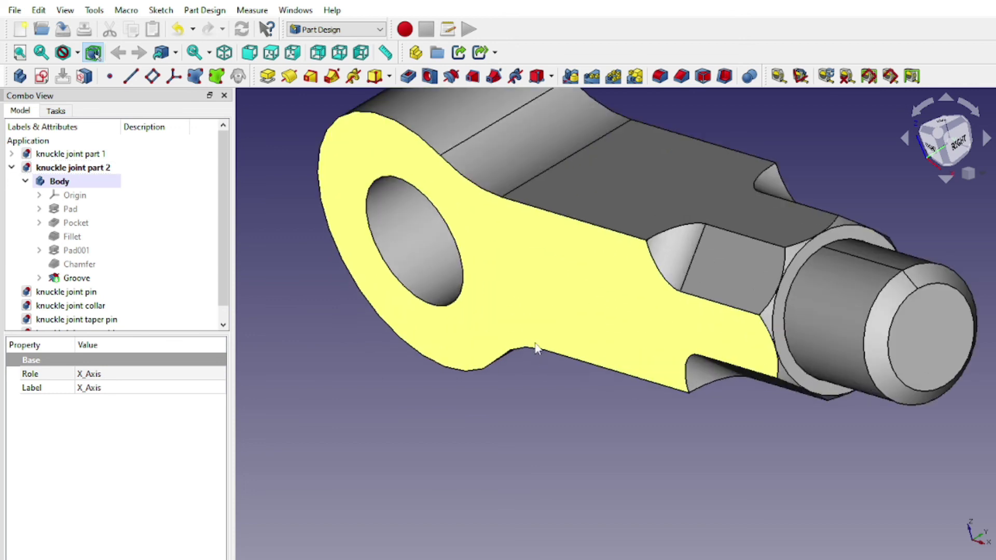
scroll(576, 413, "down", 4)
scroll(476, 407, "up", 4)
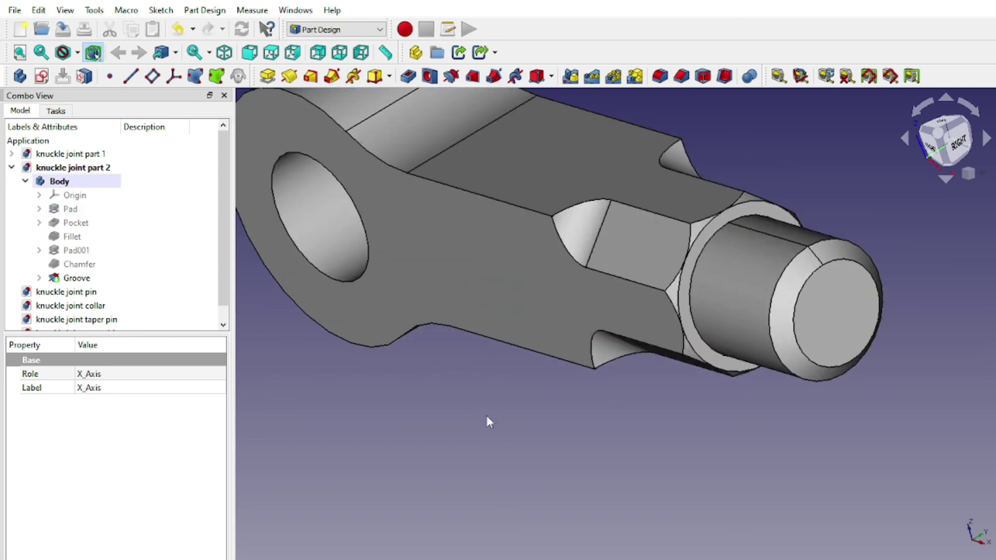
Save the finished knuckle joint part
scroll(494, 294, "up", 2)
scroll(529, 368, "down", 4)
scroll(529, 368, "down", 1)
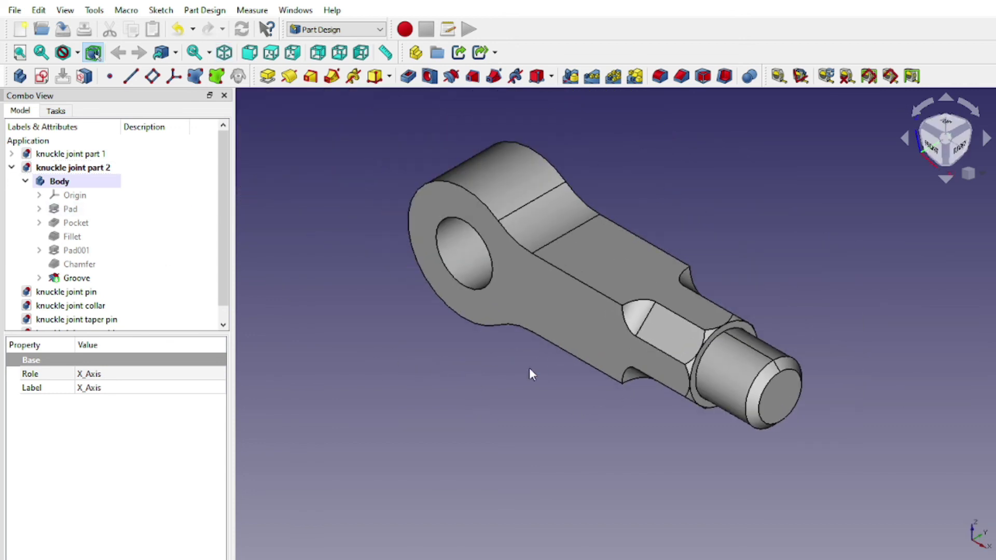
left_click(15, 10)
left_click(60, 97)
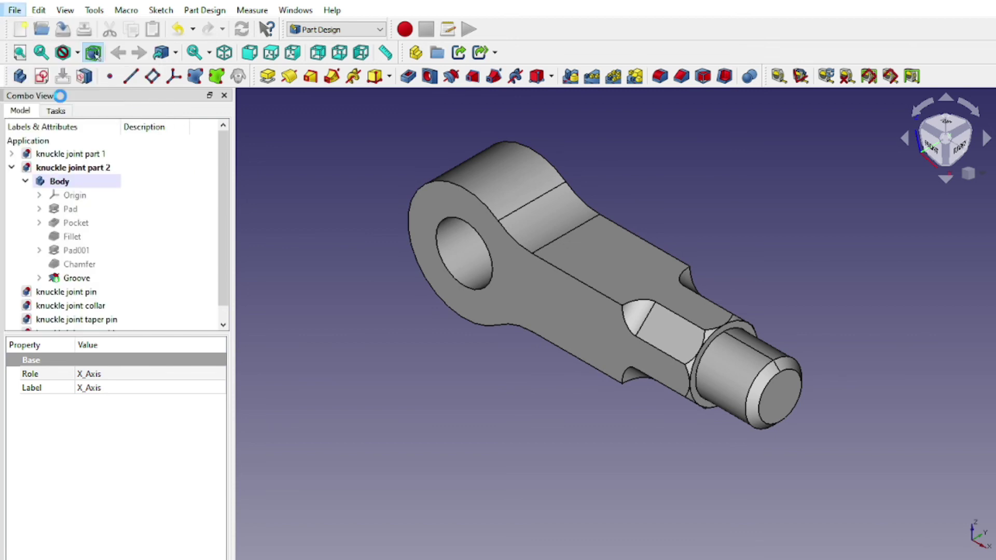